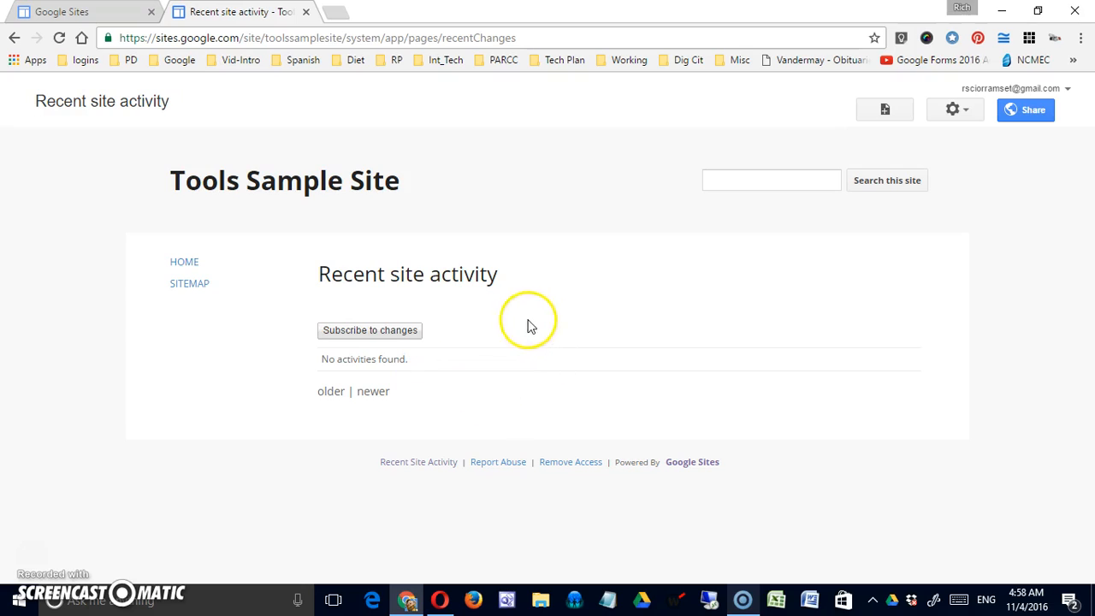
Subscribe to change notifications for the Tools Sample Site from its recent site activity page
{"action": "left_click", "coordinate": [368, 332]}
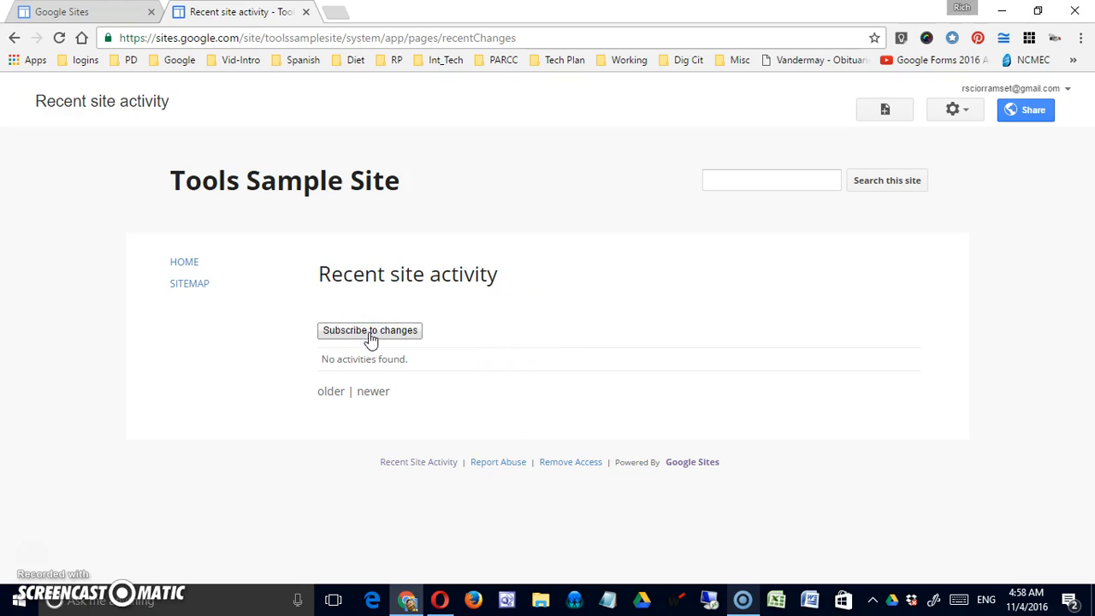
{"action": "left_click", "coordinate": [370, 336]}
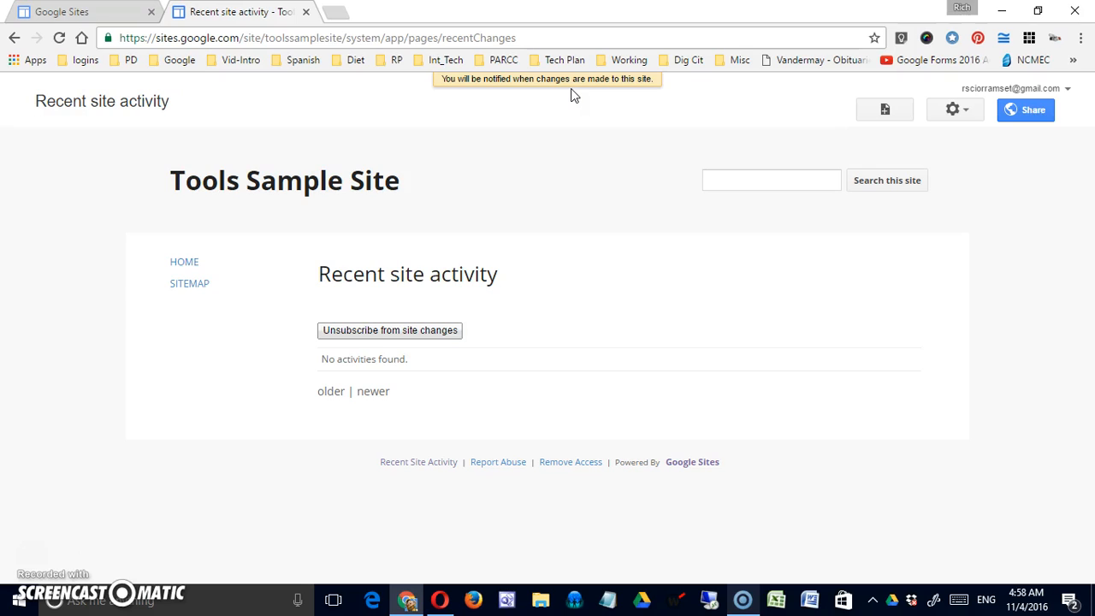
{"action": "left_click", "coordinate": [526, 351]}
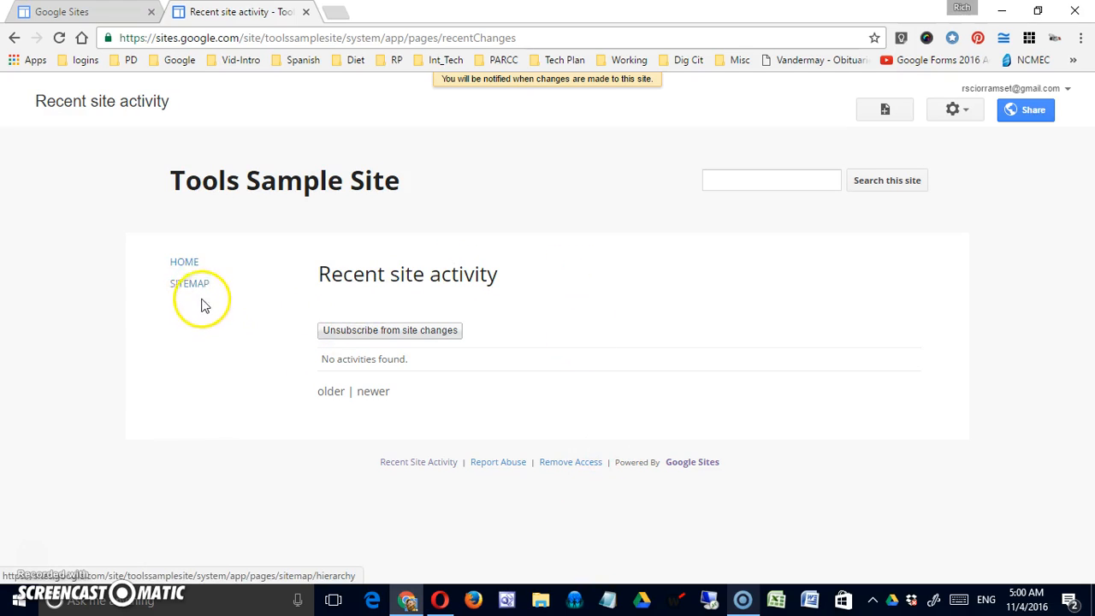
View the site's Home page and its Sitemap, and return to the Home page
{"action": "left_click", "coordinate": [177, 262]}
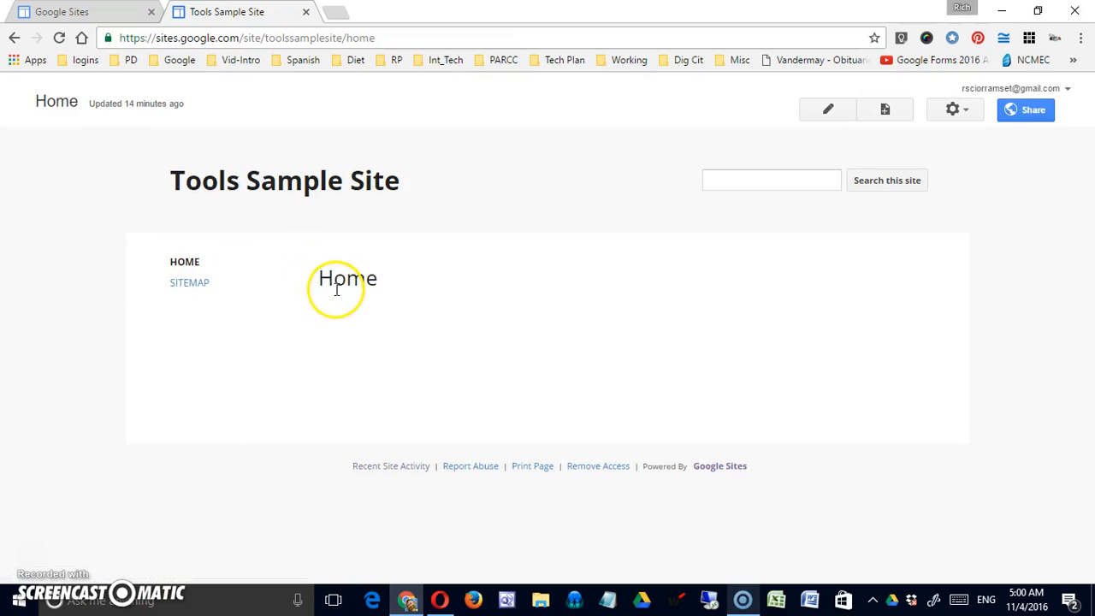
{"action": "left_click", "coordinate": [188, 285]}
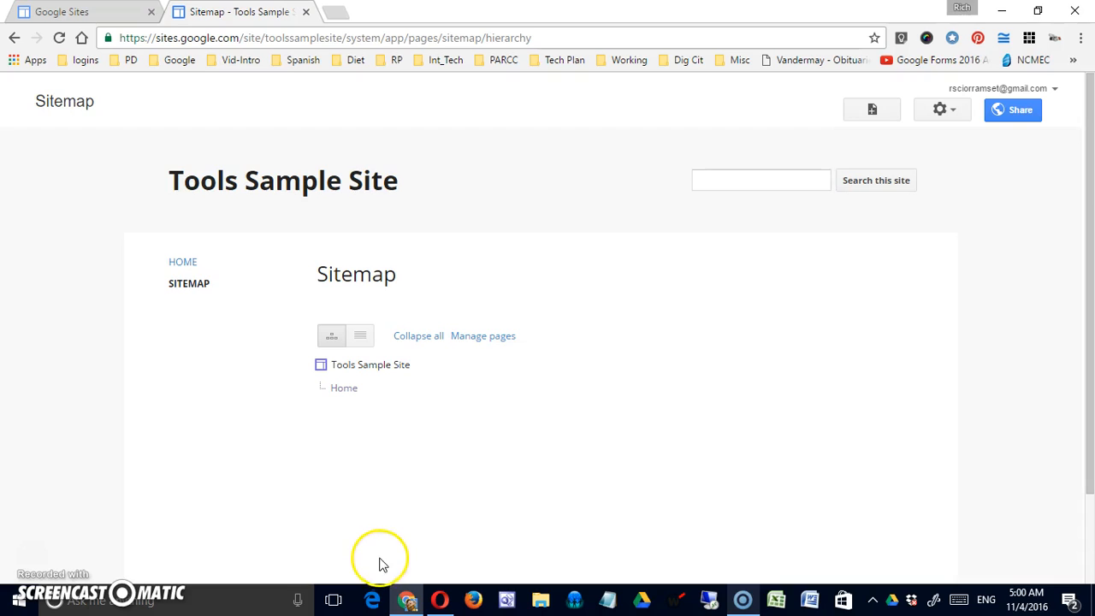
{"action": "left_click", "coordinate": [191, 270]}
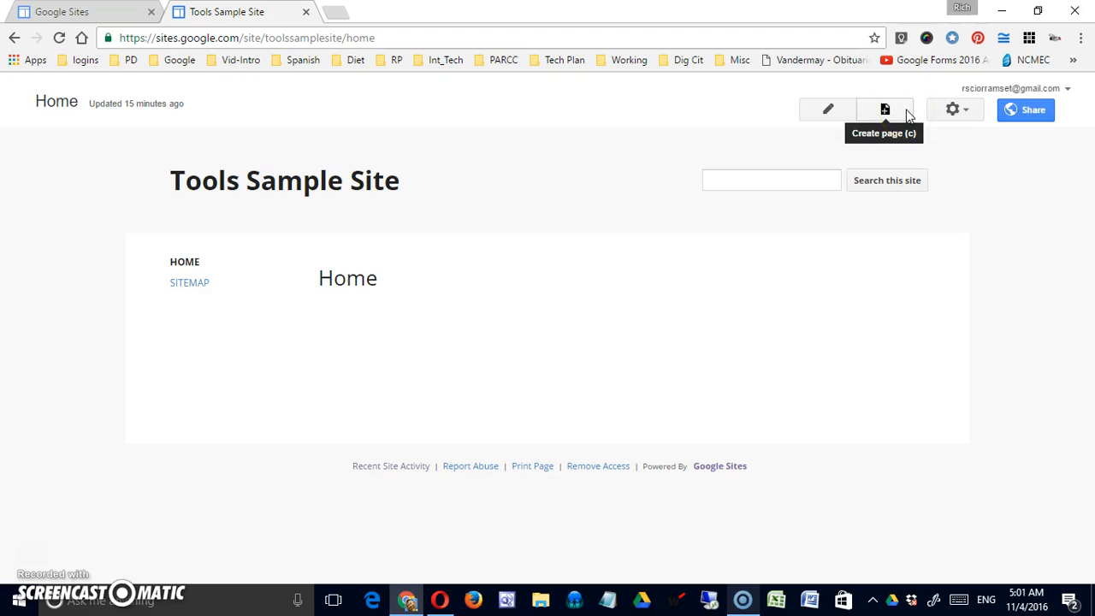
Review the page actions, page templates and site actions available for the Home page
{"action": "left_click", "coordinate": [959, 115]}
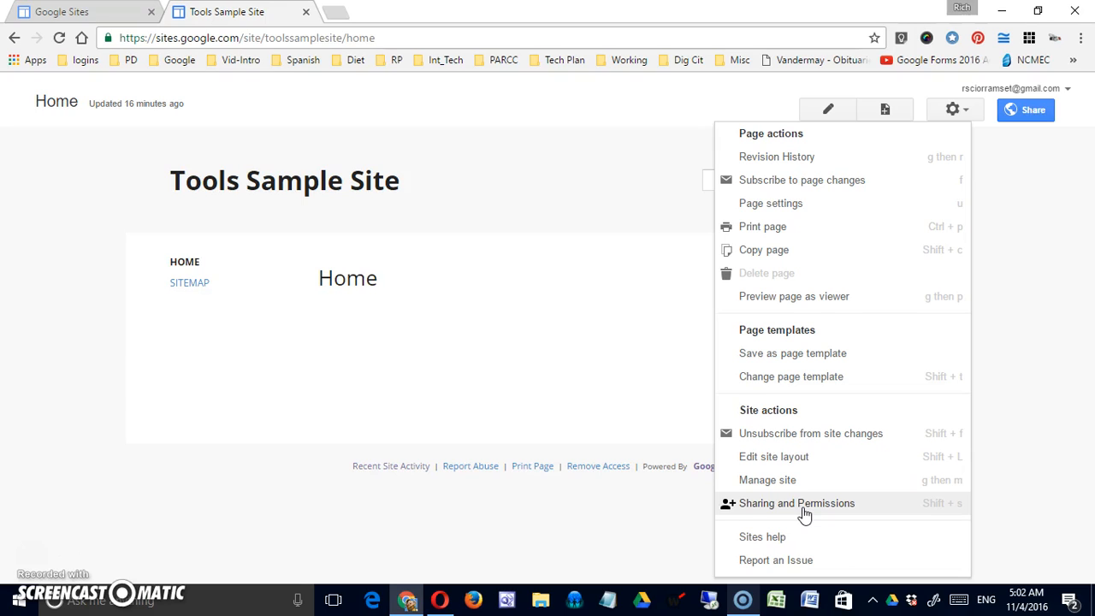
{"action": "left_click", "coordinate": [794, 537]}
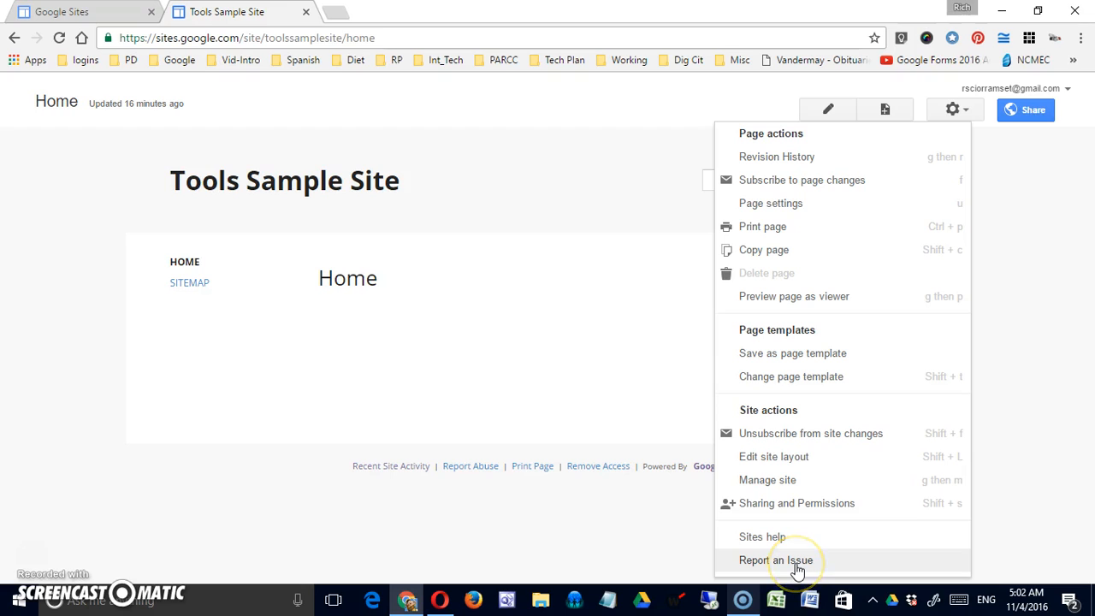
{"action": "left_click", "coordinate": [1006, 376]}
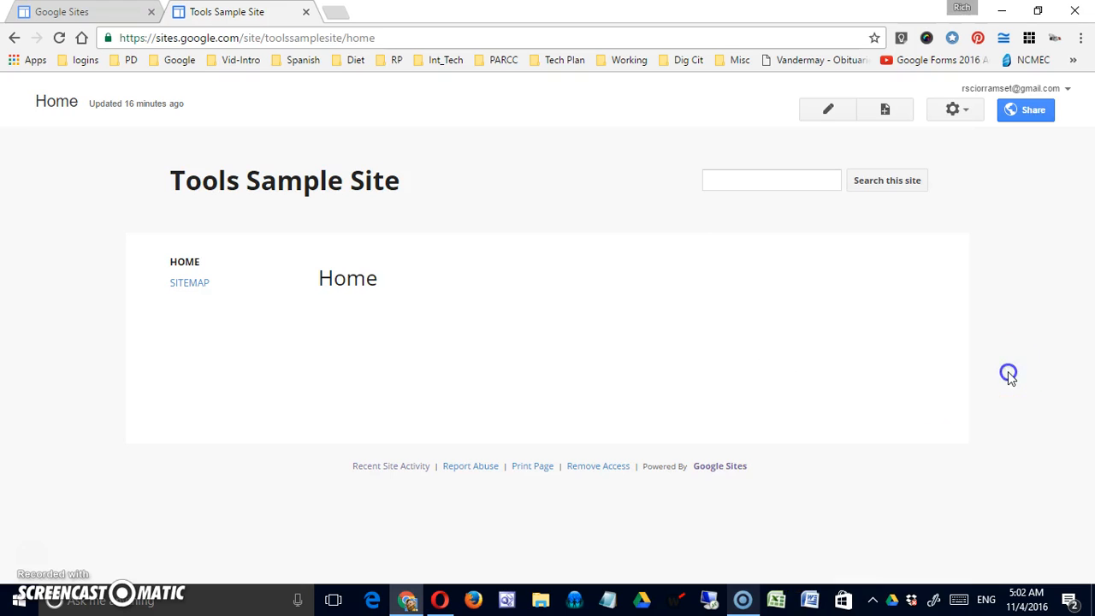
Review the site's sharing link, access list and invitation options, and return to the Tools Sample Site
{"action": "left_click", "coordinate": [1019, 111]}
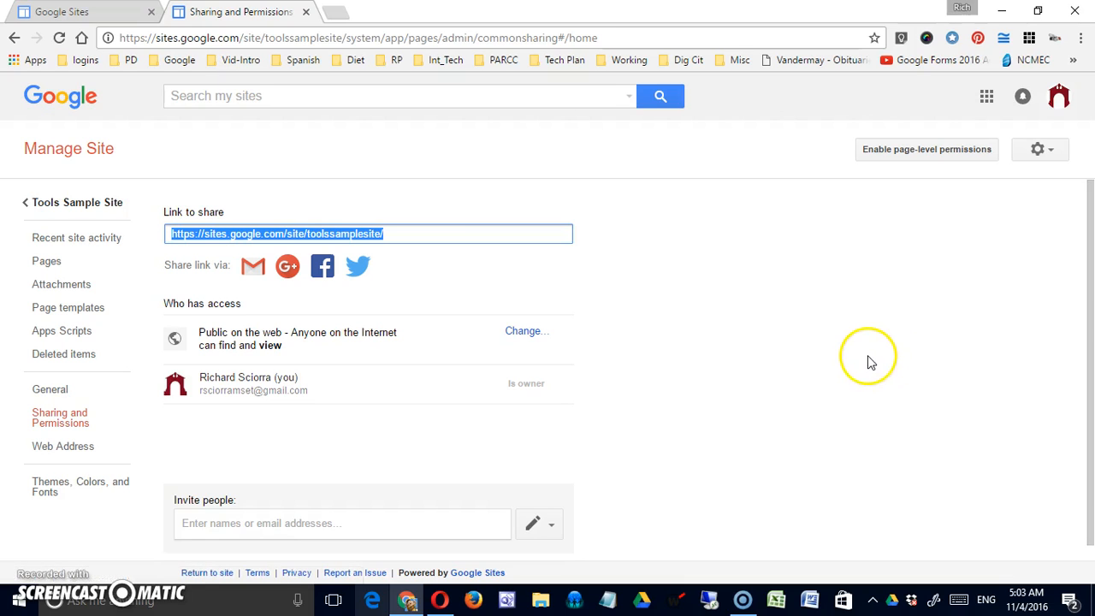
{"action": "scroll", "coordinate": [790, 433], "scroll_direction": "down", "scroll_amount": 1}
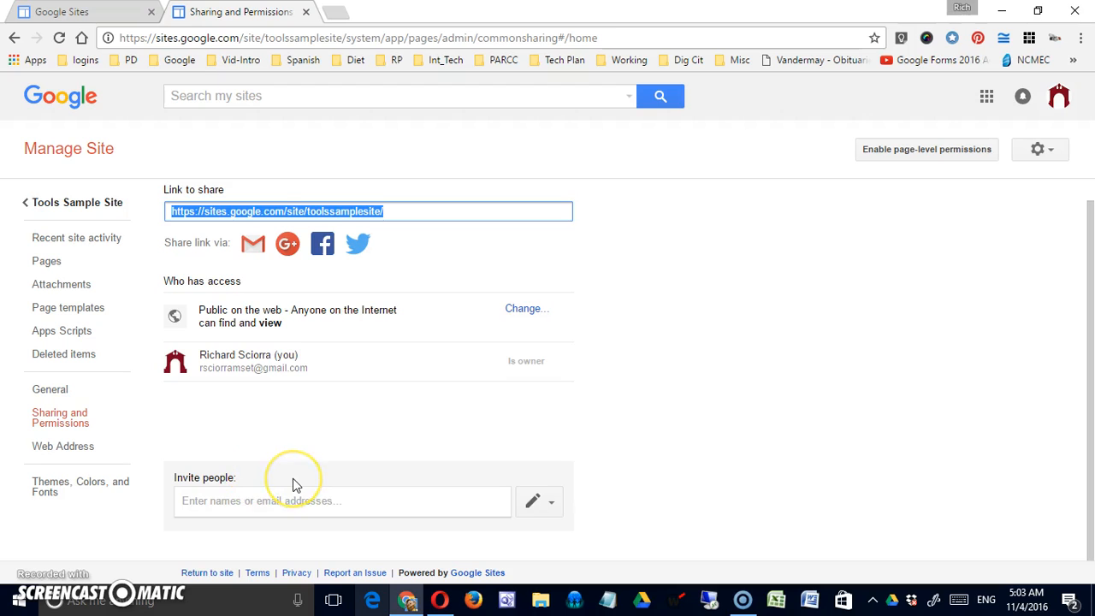
{"action": "scroll", "coordinate": [291, 483], "scroll_direction": "up", "scroll_amount": 1}
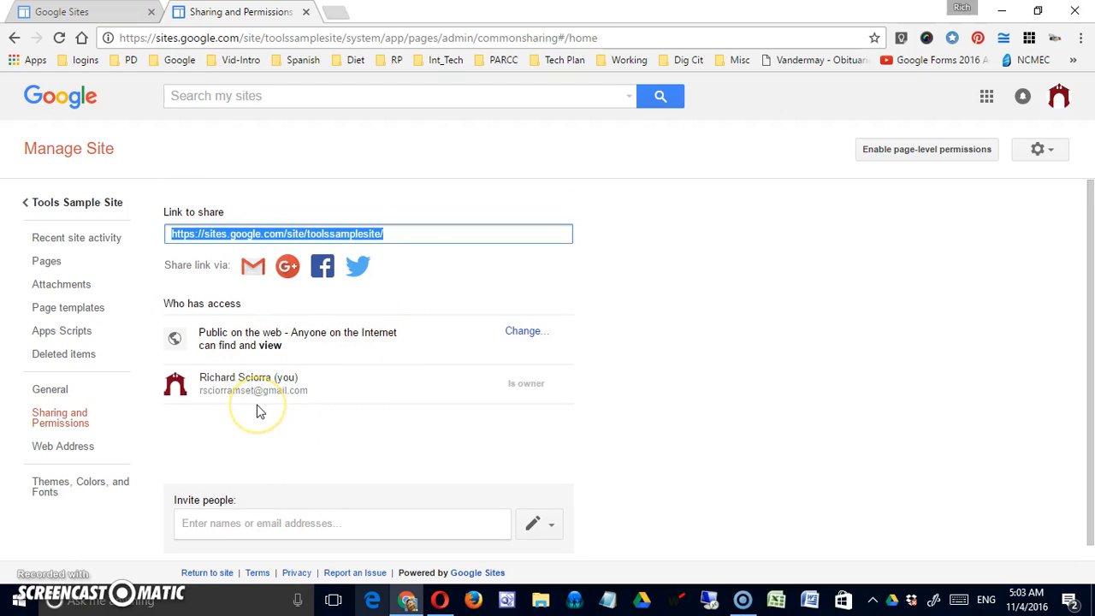
{"action": "scroll", "coordinate": [400, 475], "scroll_direction": "down", "scroll_amount": 1}
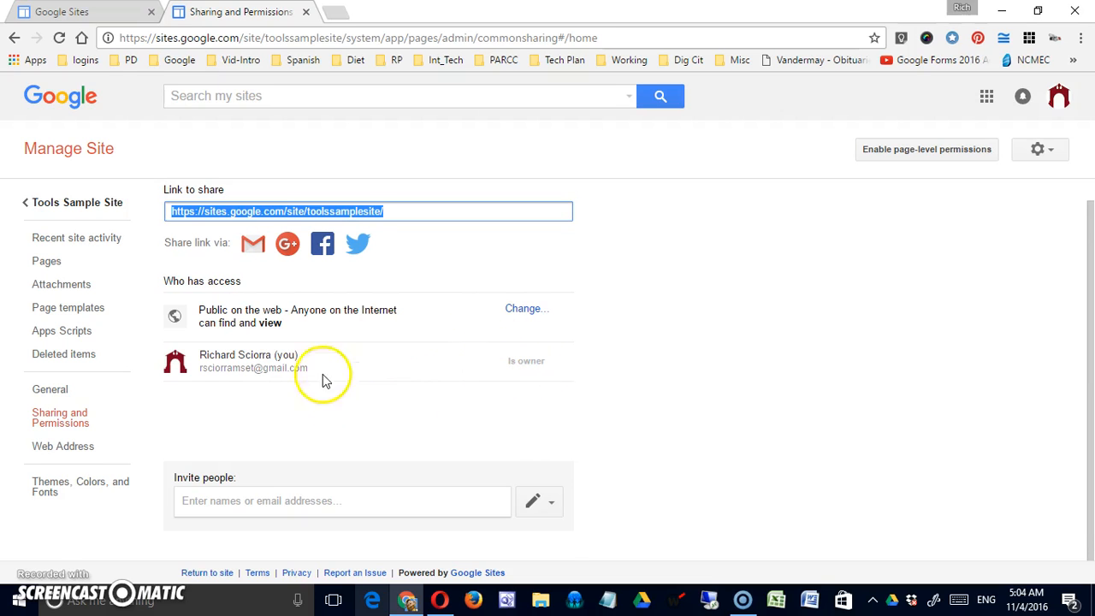
{"action": "scroll", "coordinate": [322, 379], "scroll_direction": "up", "scroll_amount": 1}
{"action": "left_click", "coordinate": [47, 203]}
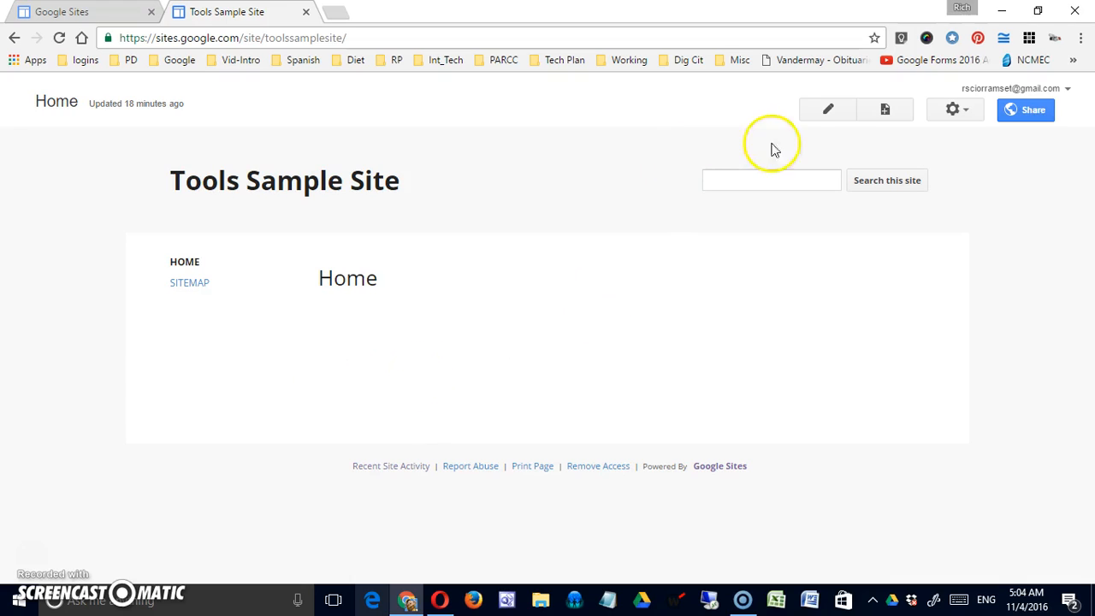
Edit the Home page body with the heading "Sample Tile" above a paragraph of repeated copies of "This is my first paragraph."
{"action": "left_click", "coordinate": [828, 112]}
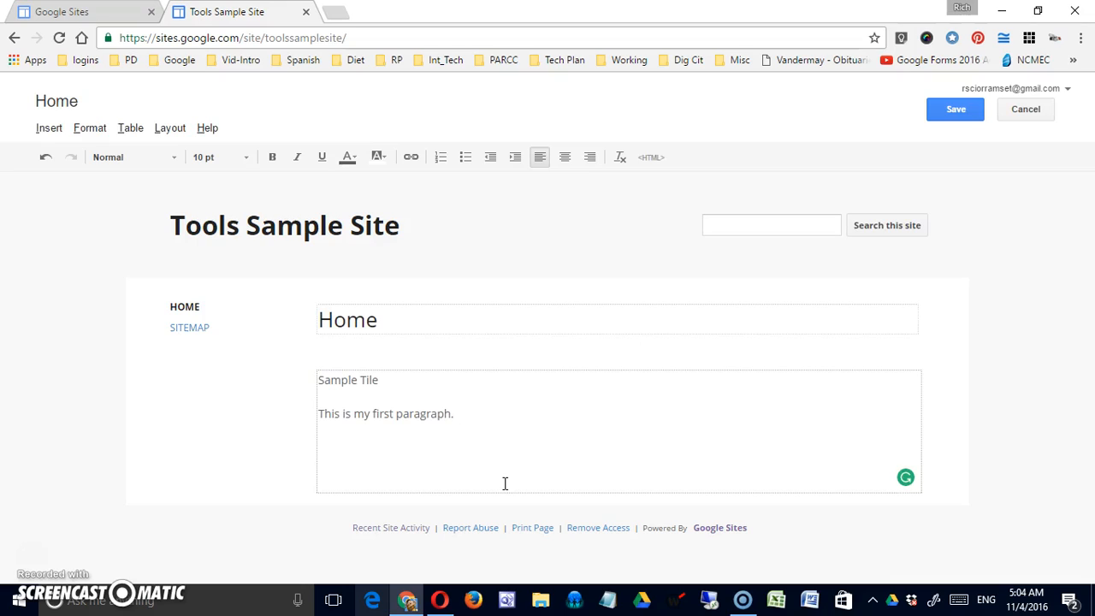
{"action": "key", "text": "shift+Left"}
{"action": "key", "text": "shift+Left"}
{"action": "key", "text": "shift+Left"}
{"action": "key", "text": "shift+Left"}
{"action": "key", "text": "shift+Left"}
{"action": "key", "text": "shift+Left"}
{"action": "key", "text": "shift+Left"}
{"action": "key", "text": "shift+Left"}
{"action": "key", "text": "shift+Left"}
{"action": "key", "text": "shift+Left"}
{"action": "key", "text": "shift+Left"}
{"action": "key", "text": "shift+Left"}
{"action": "key", "text": "shift+Left"}
{"action": "key", "text": "shift+Left"}
{"action": "key", "text": "shift+Left"}
{"action": "key", "text": "shift+Left"}
{"action": "key", "text": "shift+Left"}
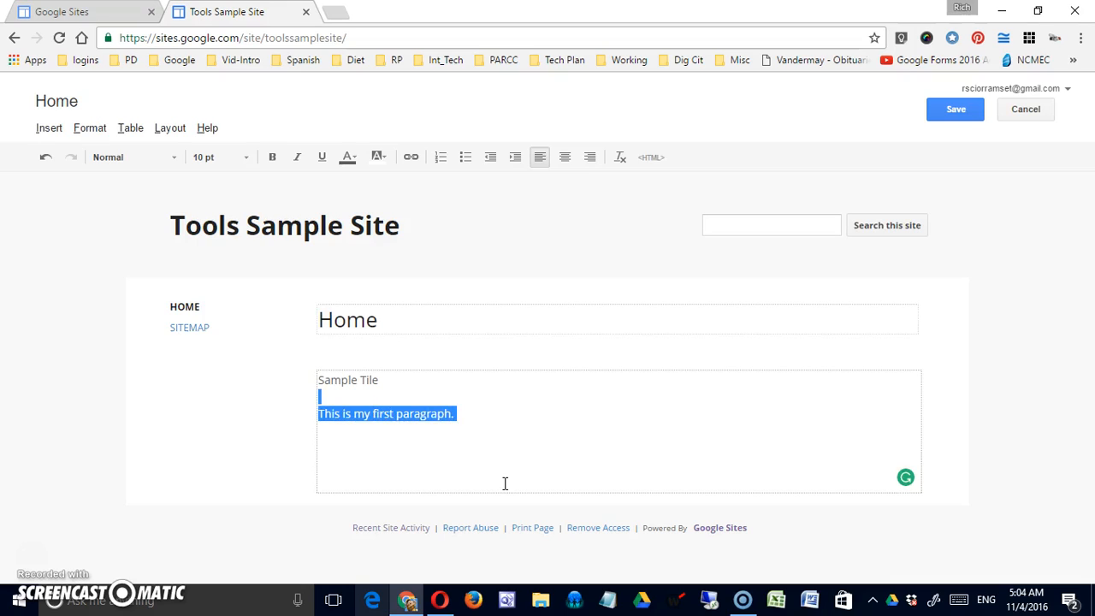
{"action": "key", "text": "ctrl+c"}
{"action": "key", "text": "ctrl+v"}
{"action": "key", "text": "ctrl+v"}
{"action": "key", "text": "ctrl+v"}
{"action": "key", "text": "ctrl+v"}
{"action": "key", "text": "ctrl+v"}
{"action": "key", "text": "ctrl+v"}
{"action": "key", "text": "ctrl+v"}
{"action": "key", "text": "ctrl+v"}
{"action": "key", "text": "ctrl+v"}
{"action": "key", "text": "ctrl+v"}
{"action": "key", "text": "ctrl+v"}
{"action": "key", "text": "ctrl+v"}
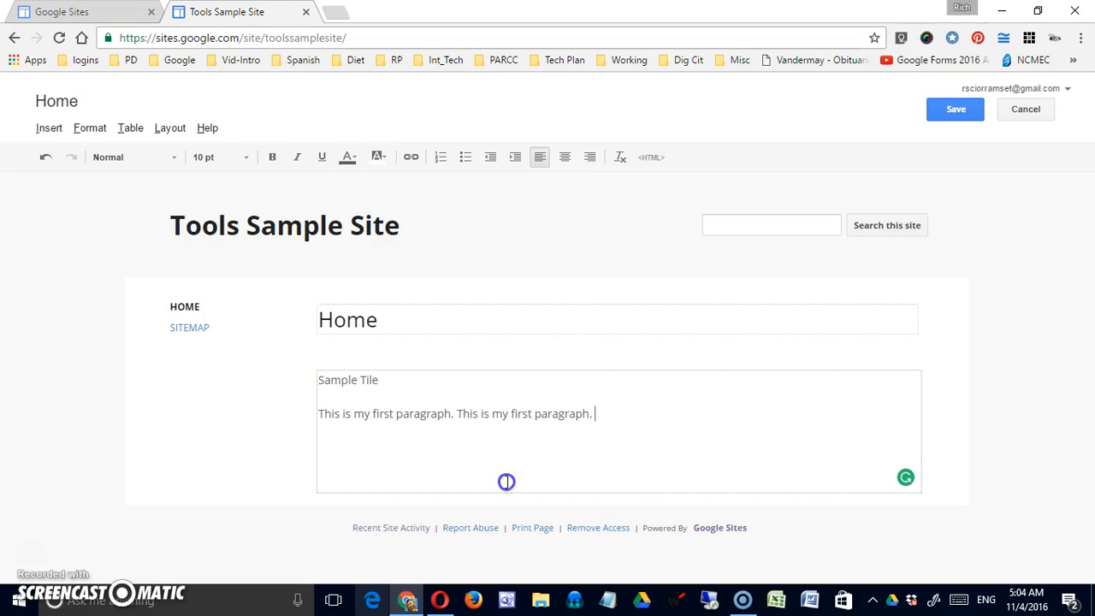
{"action": "key", "text": "ctrl+v"}
{"action": "key", "text": "ctrl+v"}
{"action": "key", "text": "ctrl+v"}
{"action": "key", "text": "ctrl+v"}
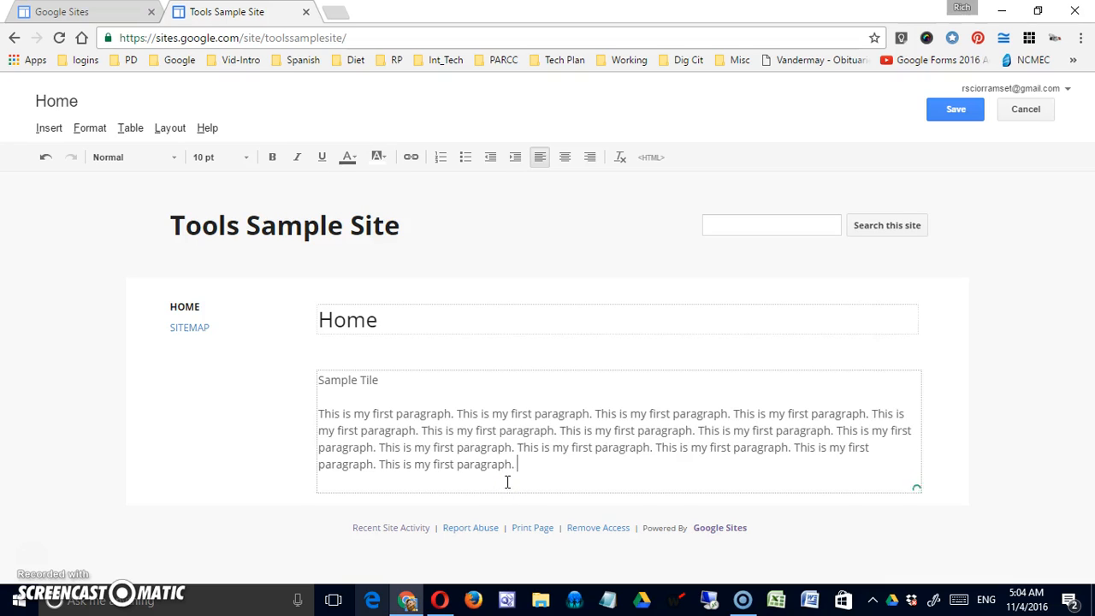
Duplicate the "Sample Tile" heading and its whole paragraph directly below the first paragraph
{"action": "left_click_drag", "start_coordinate": [687, 476], "coordinate": [201, 344]}
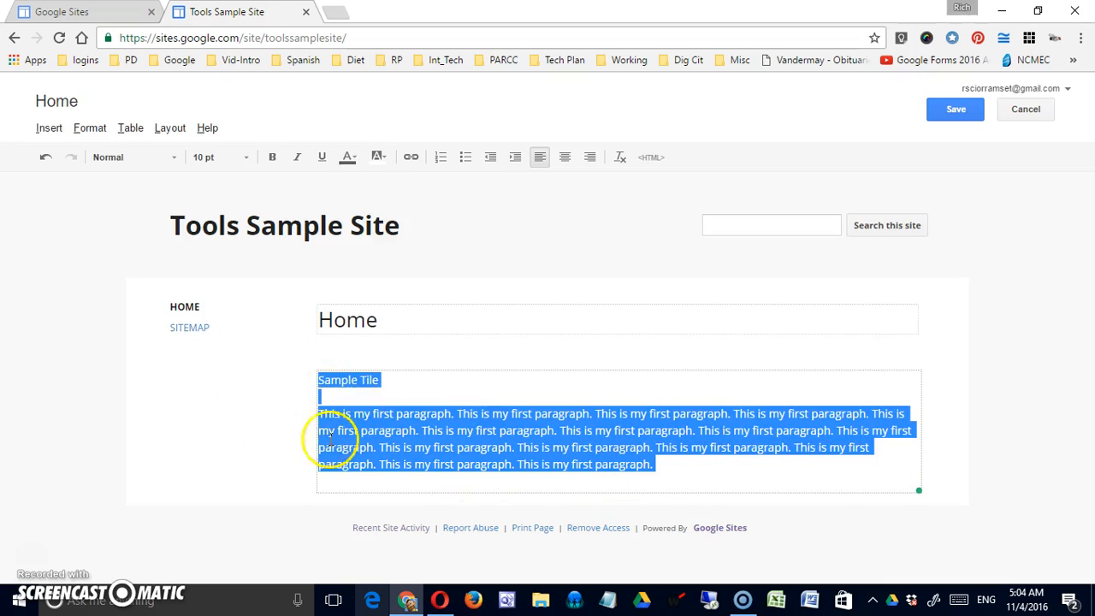
{"action": "left_click", "coordinate": [687, 462]}
{"action": "key", "text": "Return"}
{"action": "key", "text": "ctrl+v"}
{"action": "left_click", "coordinate": [460, 442]}
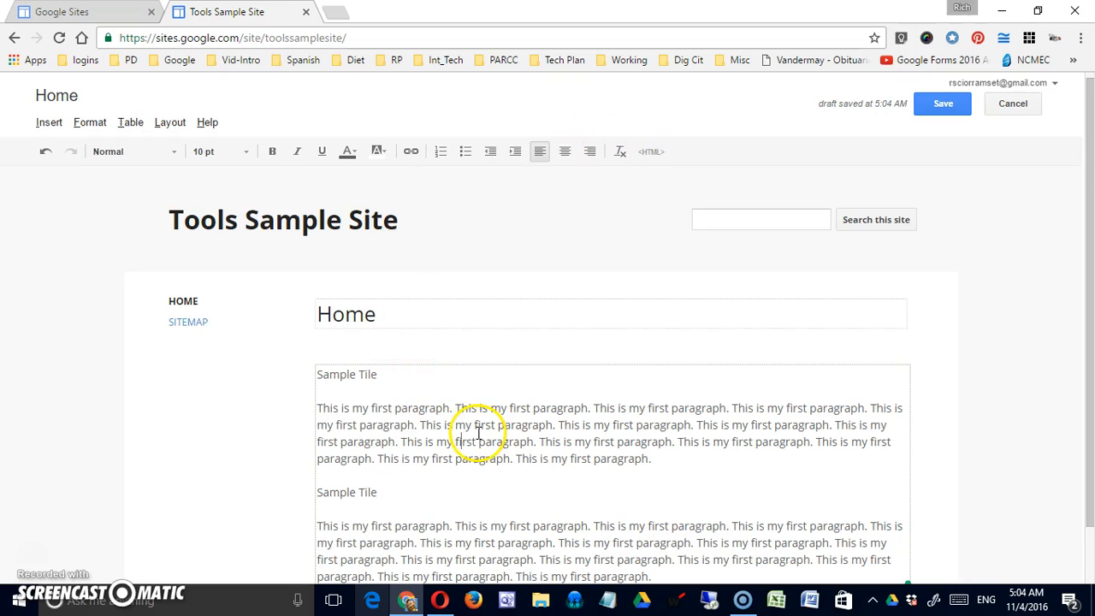
Format the first "Sample Tile" heading as 18 pt, bold, italic and underlined
{"action": "left_click_drag", "start_coordinate": [383, 380], "coordinate": [271, 379]}
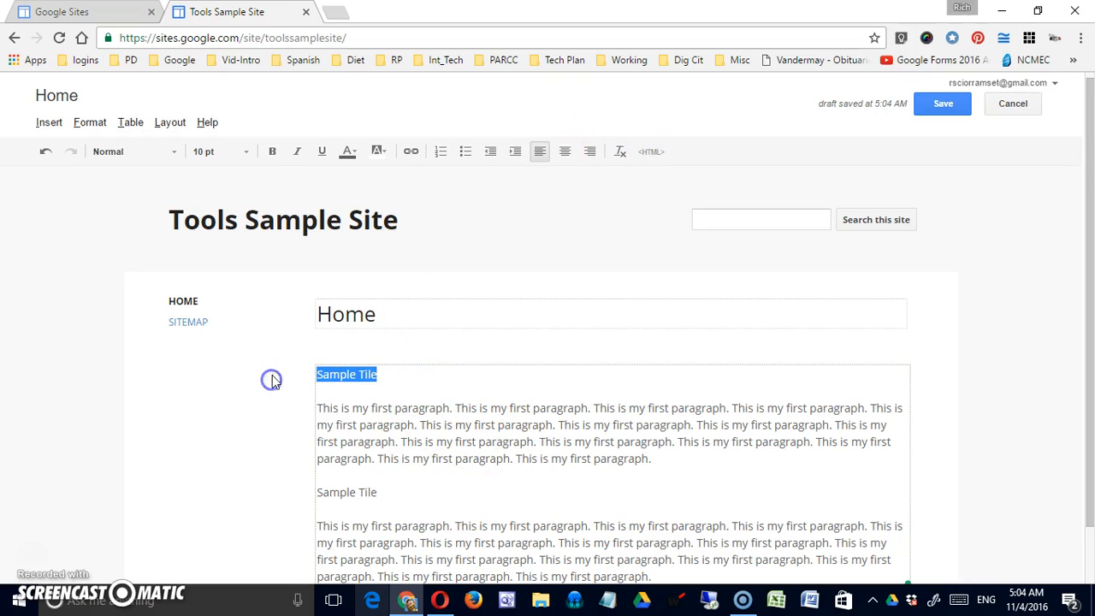
{"action": "left_click", "coordinate": [248, 156]}
{"action": "left_click", "coordinate": [217, 262]}
{"action": "left_click", "coordinate": [272, 156]}
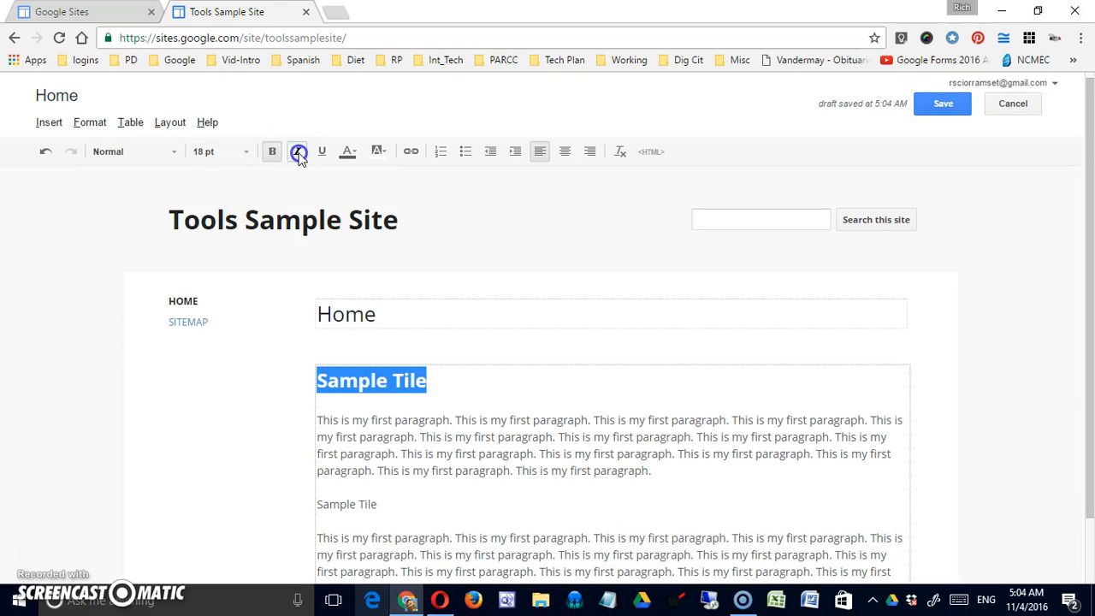
{"action": "left_click", "coordinate": [299, 154]}
{"action": "left_click", "coordinate": [320, 153]}
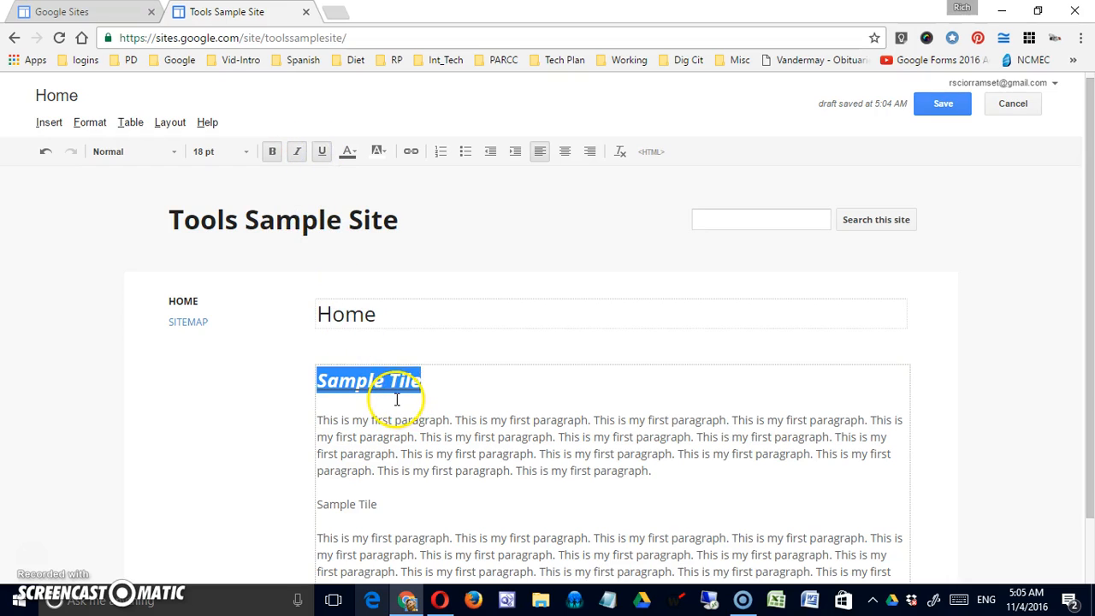
Colour the first "Sample Tile" heading's text orange and give it a yellow highlight
{"action": "left_click", "coordinate": [357, 154]}
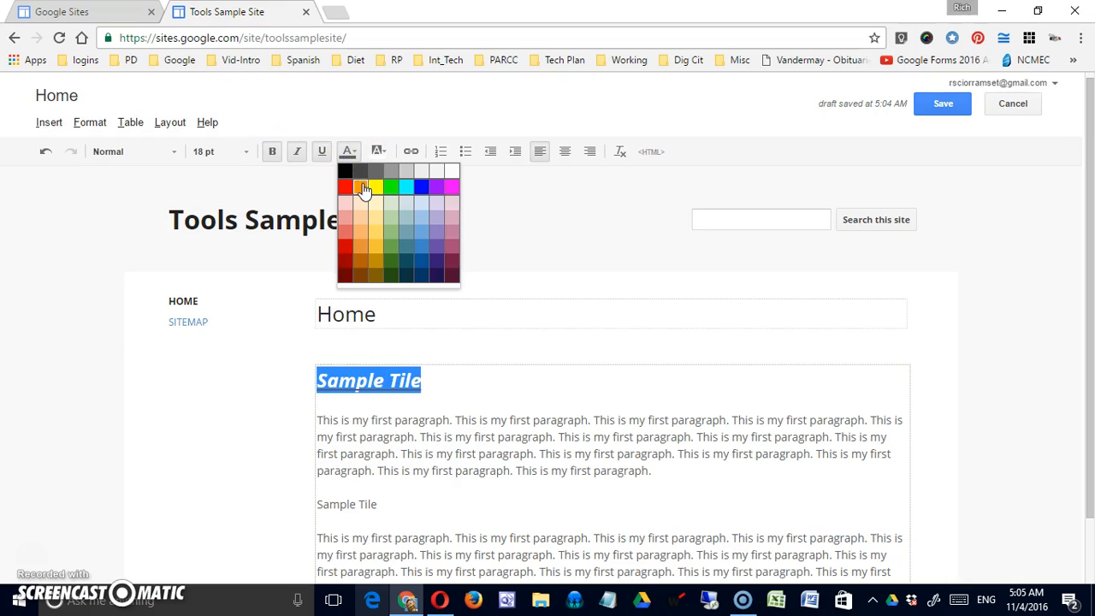
{"action": "left_click", "coordinate": [360, 187]}
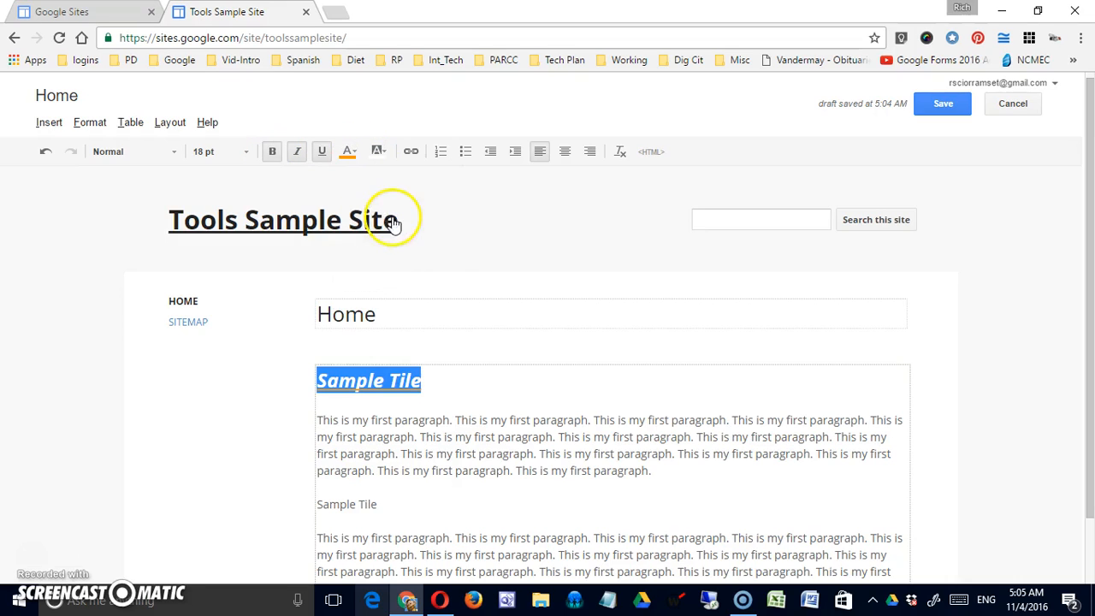
{"action": "left_click_drag", "start_coordinate": [494, 374], "coordinate": [299, 376]}
{"action": "left_click", "coordinate": [383, 155]}
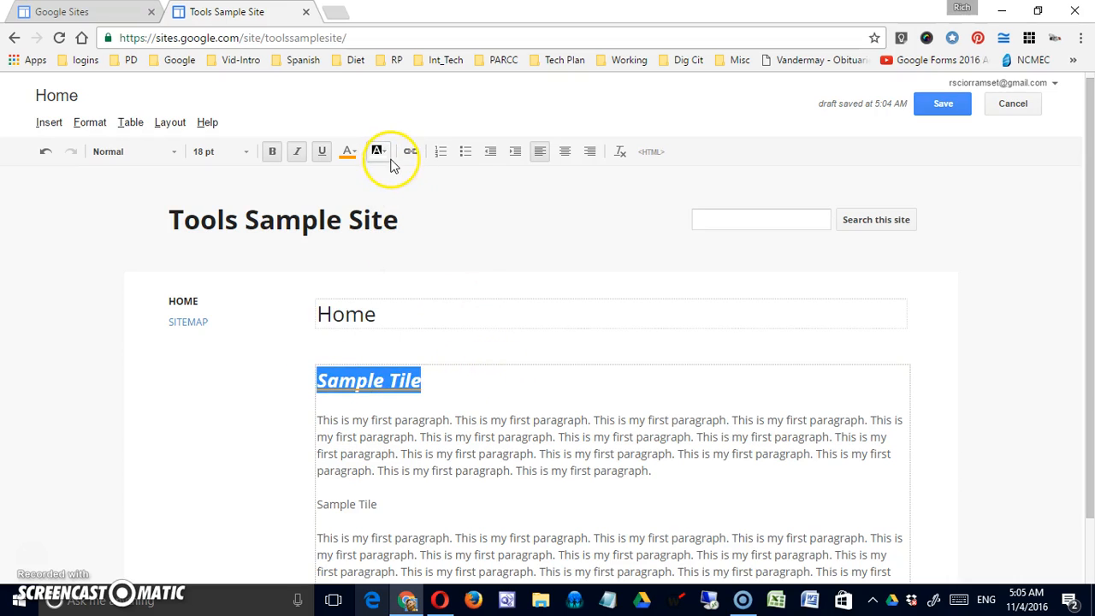
{"action": "left_click", "coordinate": [407, 188]}
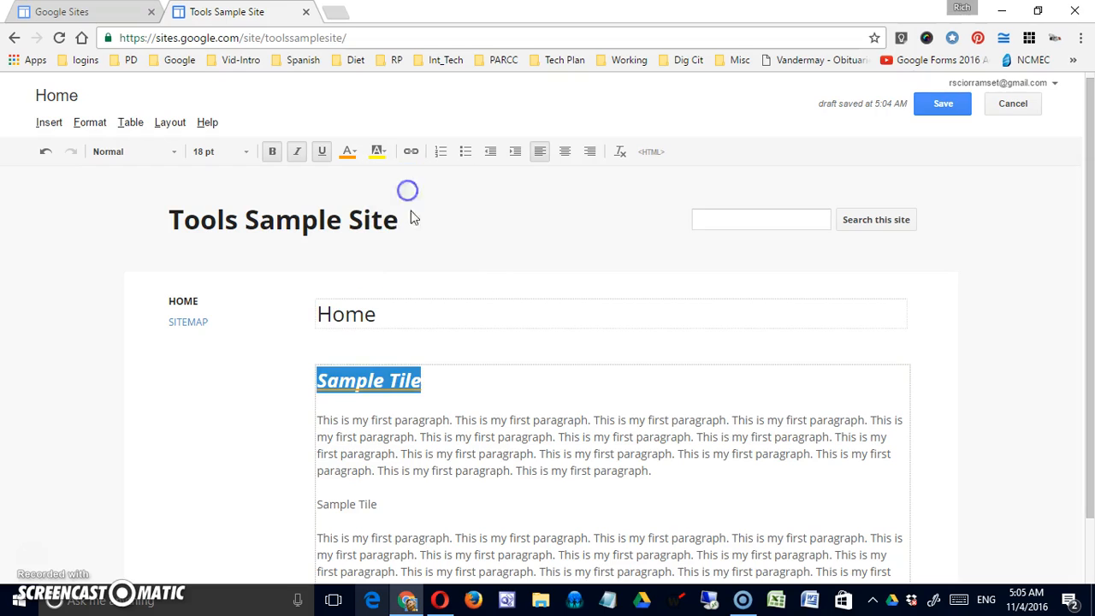
{"action": "left_click", "coordinate": [462, 454]}
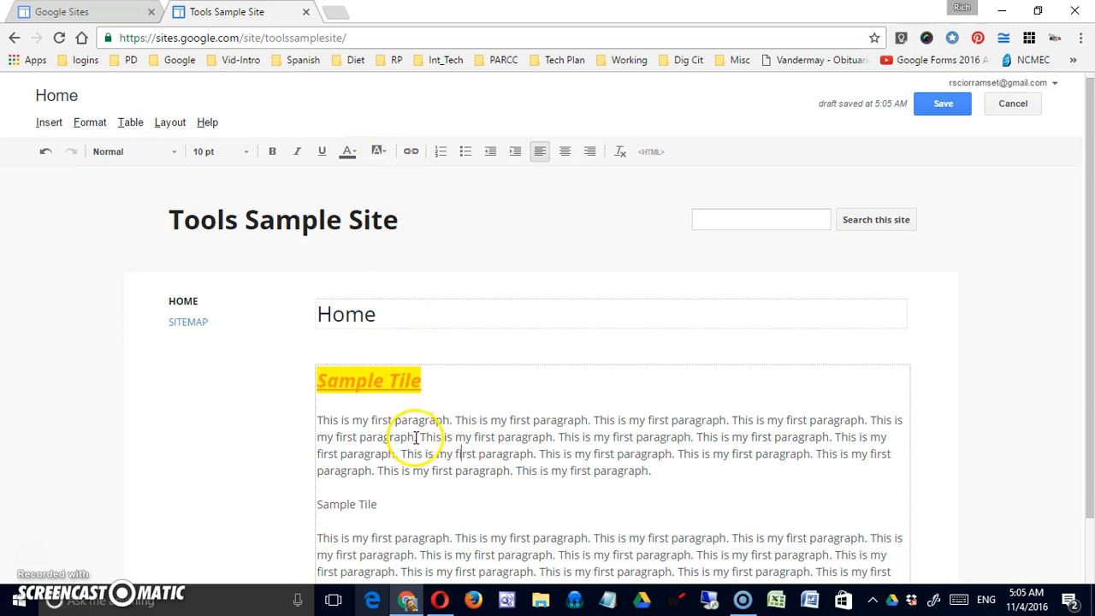
{"action": "left_click", "coordinate": [463, 449]}
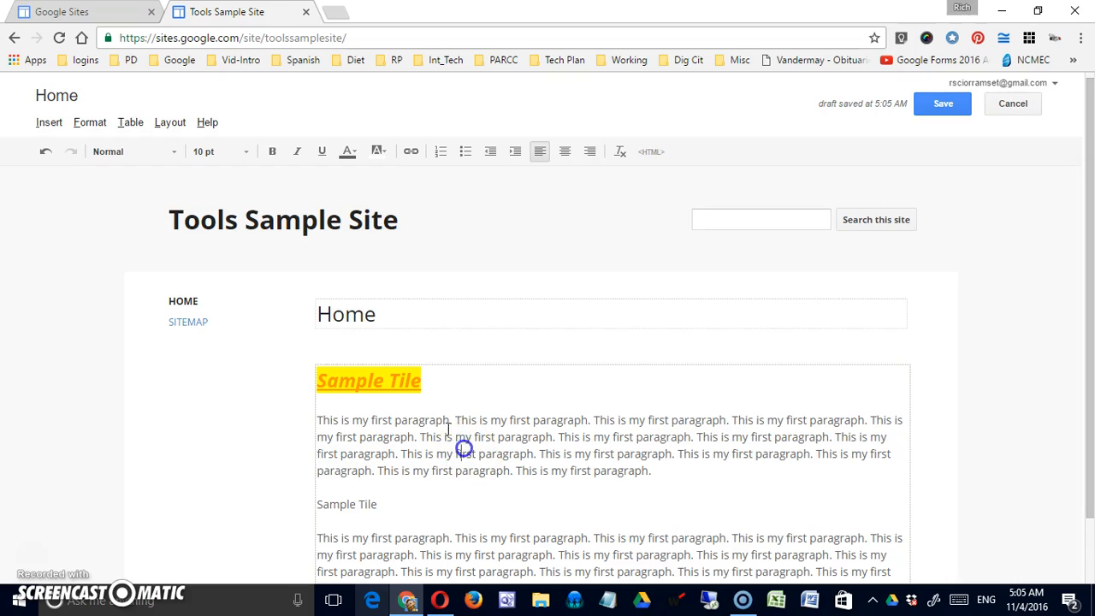
{"action": "left_click", "coordinate": [460, 420]}
{"action": "left_click_drag", "start_coordinate": [460, 420], "coordinate": [562, 420]}
{"action": "left_click", "coordinate": [466, 420]}
{"action": "left_click_drag", "start_coordinate": [457, 420], "coordinate": [581, 421]}
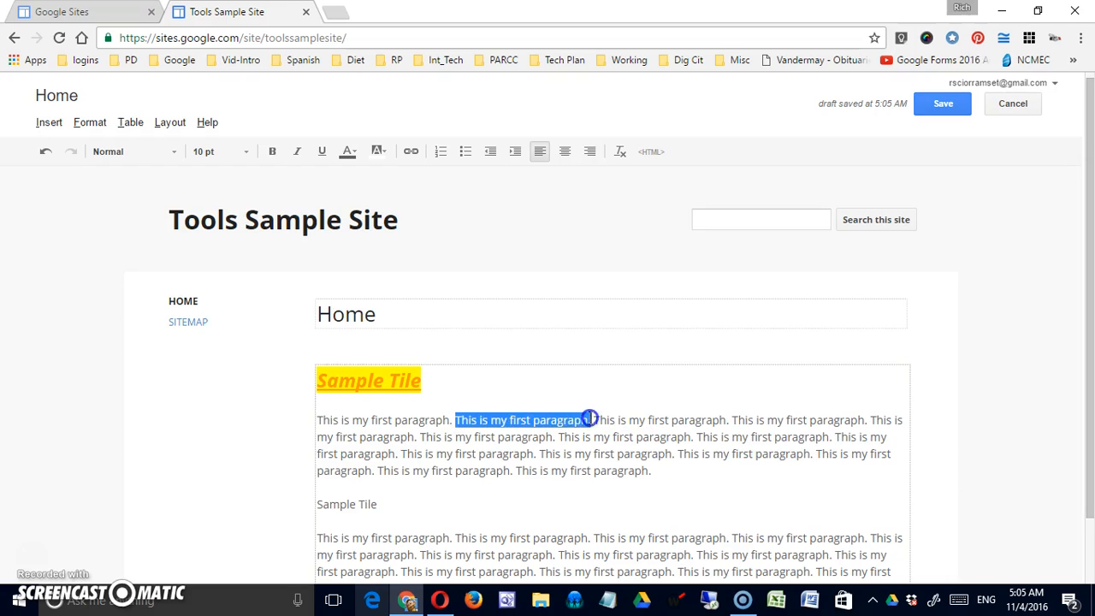
{"action": "left_click", "coordinate": [411, 152]}
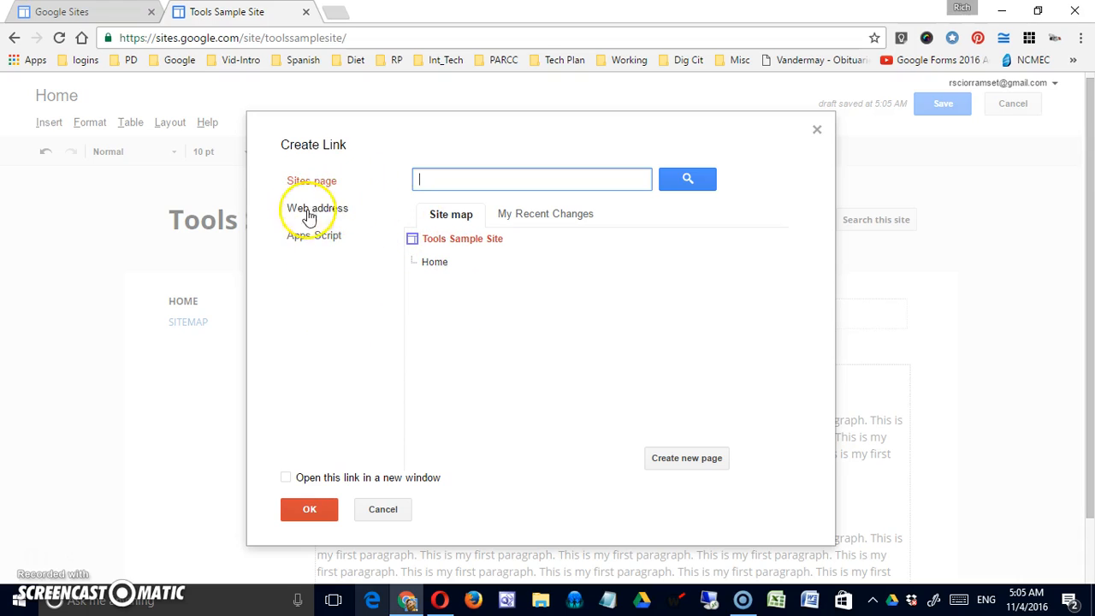
{"action": "left_click", "coordinate": [358, 181]}
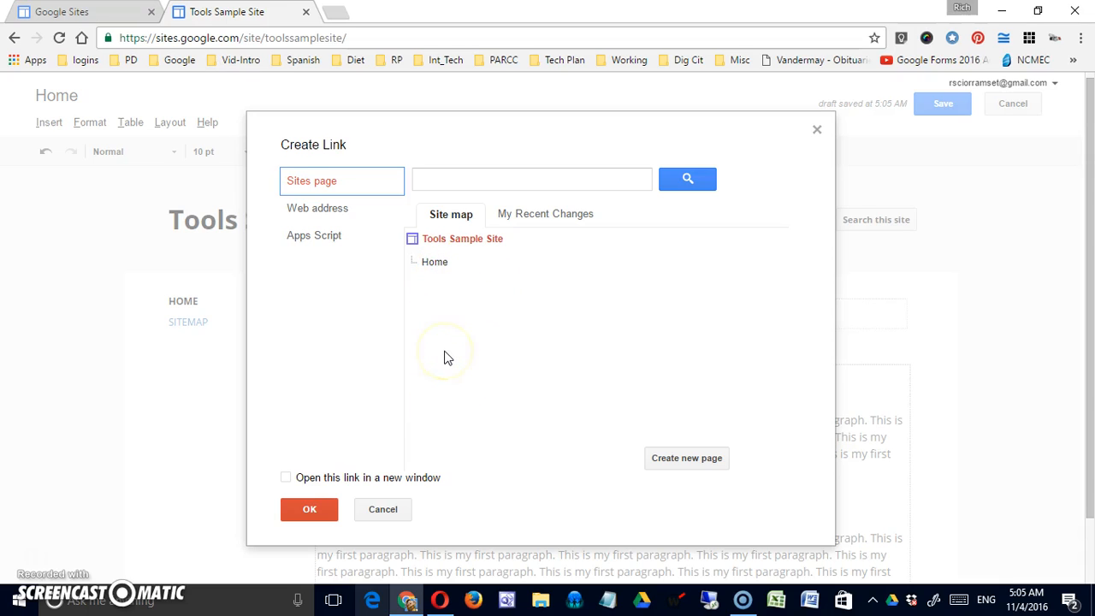
{"action": "left_click", "coordinate": [440, 262]}
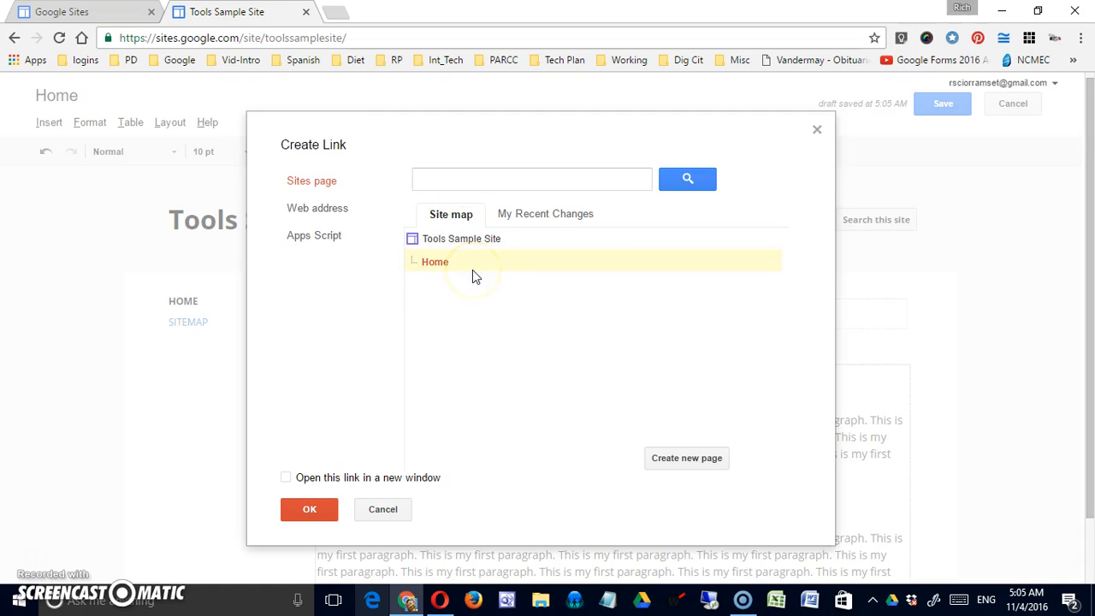
{"action": "left_click", "coordinate": [321, 208]}
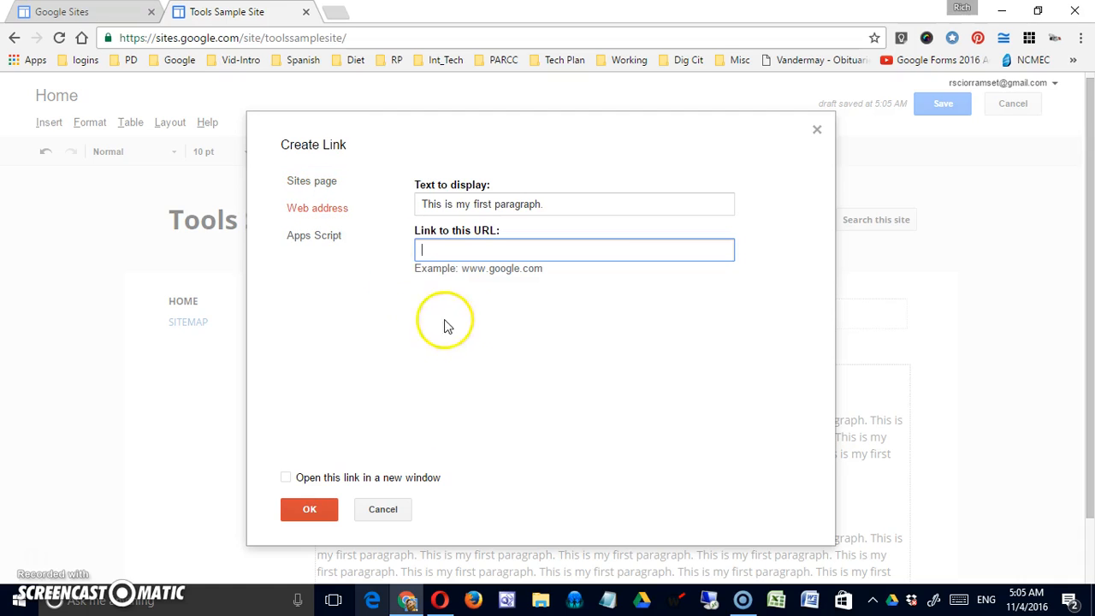
{"action": "left_click", "coordinate": [503, 301]}
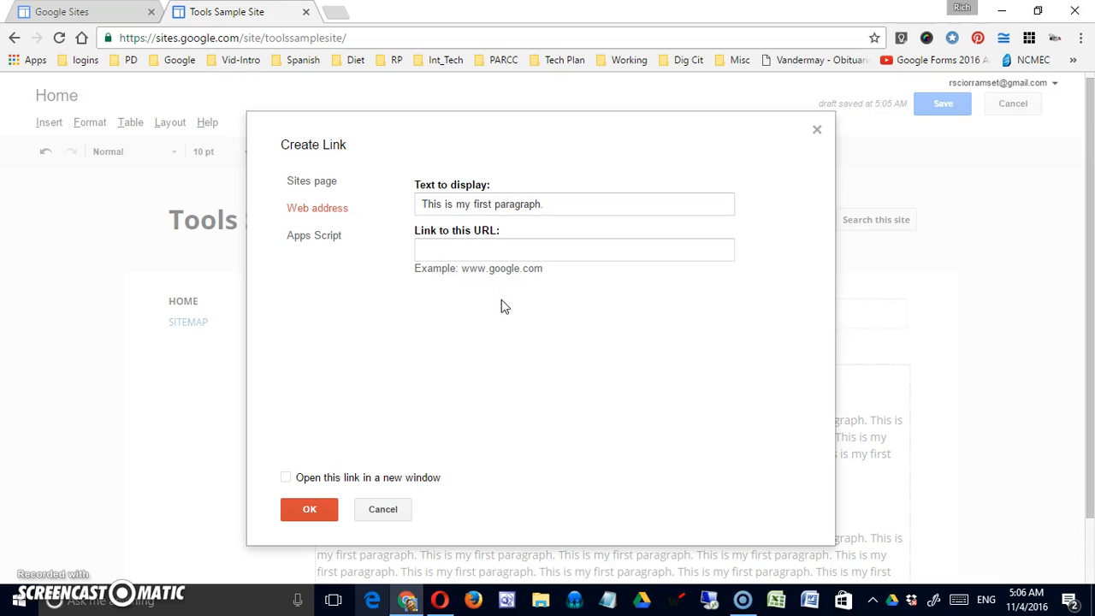
{"action": "left_click", "coordinate": [459, 260]}
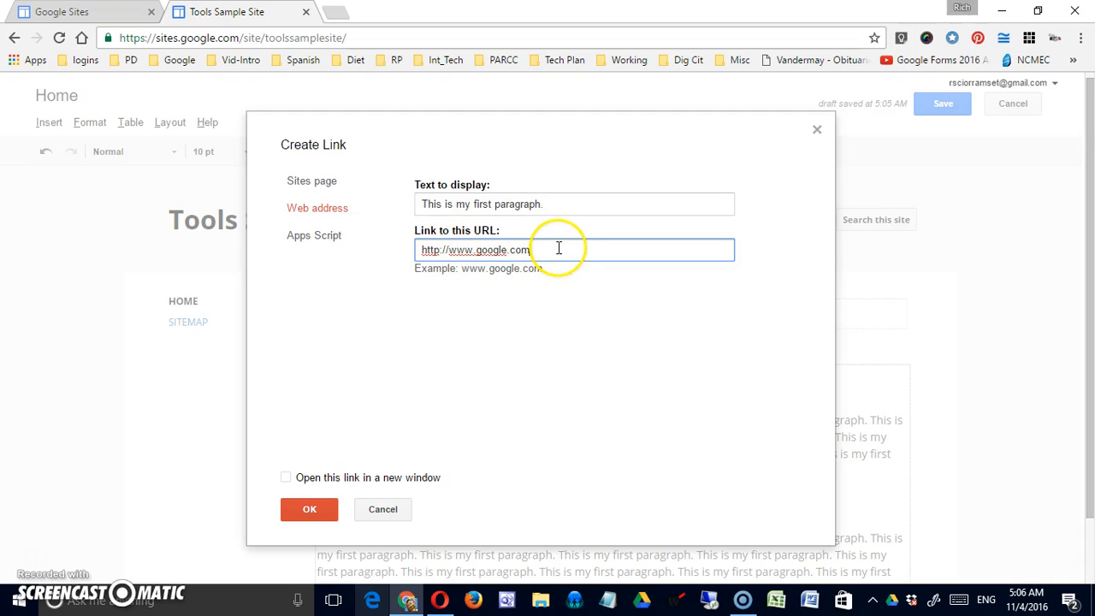
{"action": "left_click", "coordinate": [286, 476]}
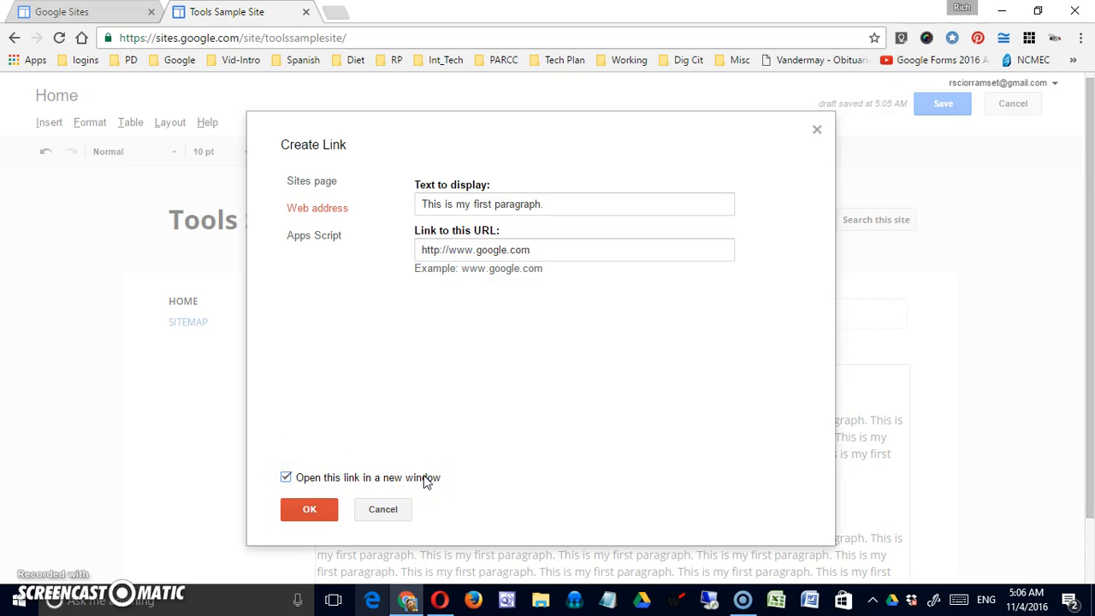
{"action": "left_click", "coordinate": [327, 190]}
{"action": "left_click", "coordinate": [310, 509]}
{"action": "left_click", "coordinate": [406, 457]}
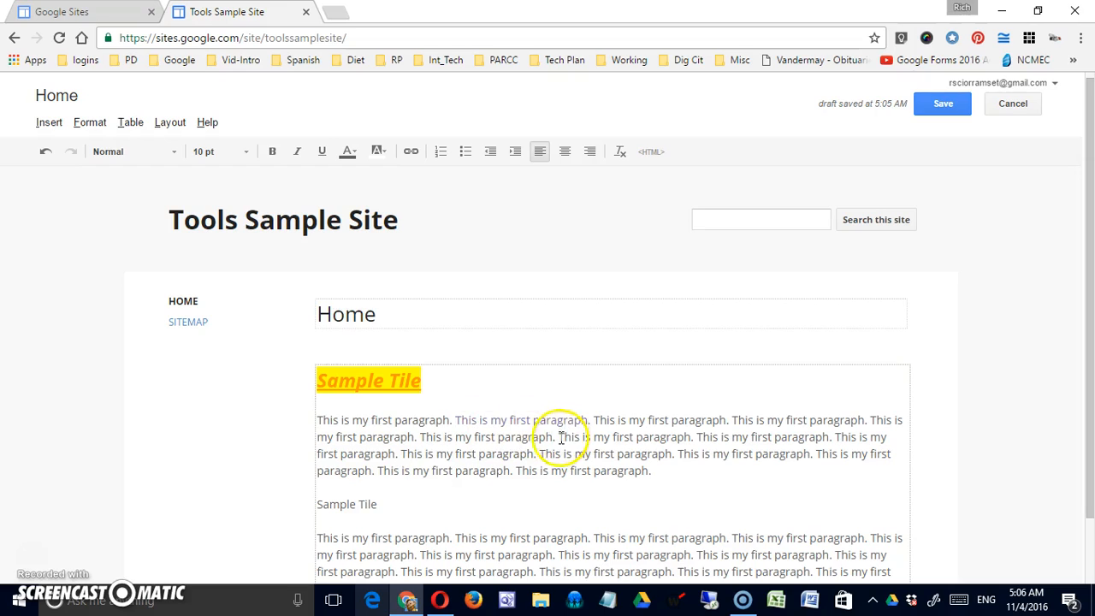
Test the linked sentence by visiting its web address, and close the opened page to return to the editor
{"action": "left_click", "coordinate": [532, 420]}
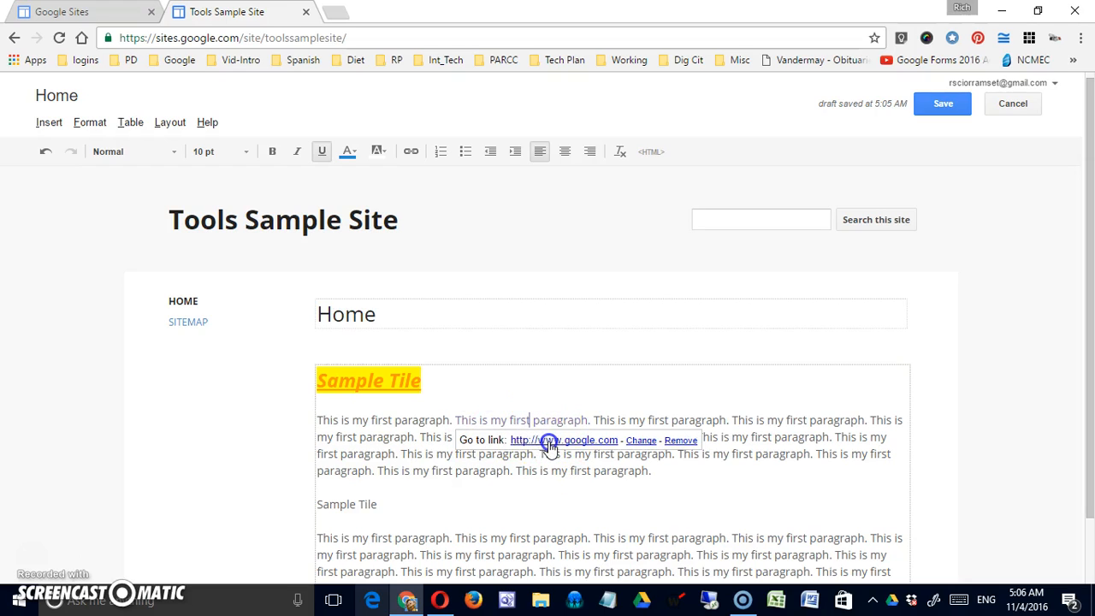
{"action": "left_click", "coordinate": [548, 441]}
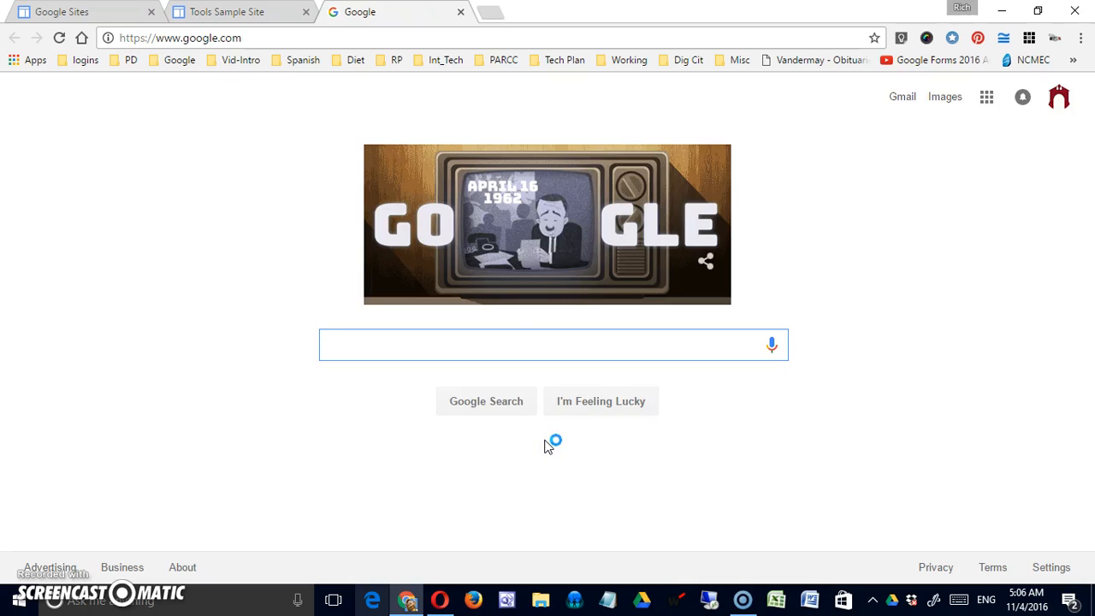
{"action": "left_click", "coordinate": [461, 13]}
{"action": "left_click", "coordinate": [483, 420]}
Add five separate lines reading "List item" between the first paragraph and the second heading
{"action": "scroll", "coordinate": [482, 313], "scroll_direction": "down", "scroll_amount": 1}
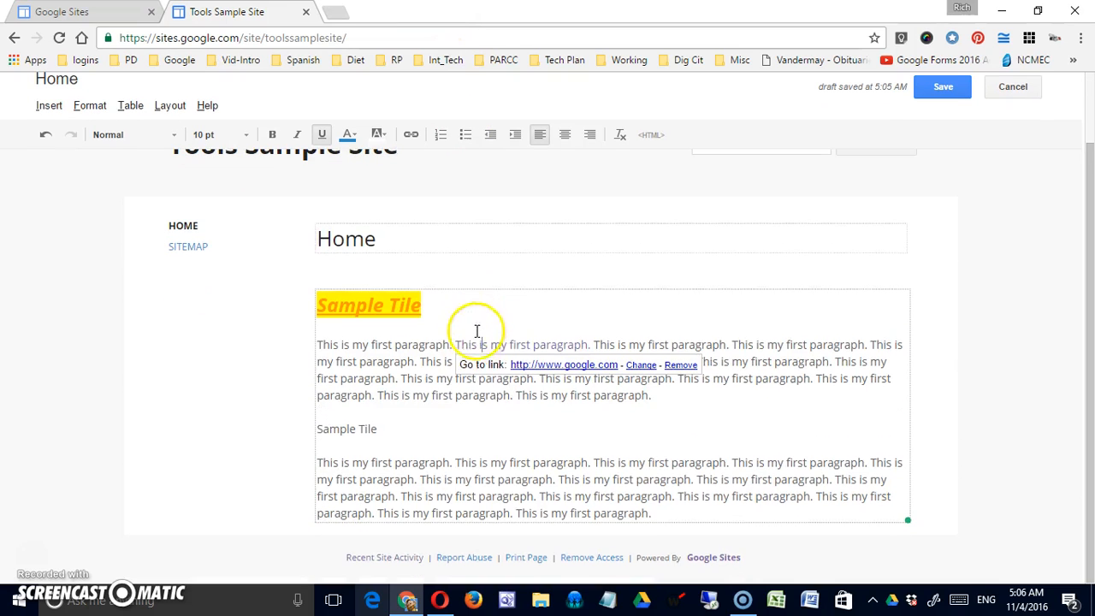
{"action": "left_click", "coordinate": [709, 394]}
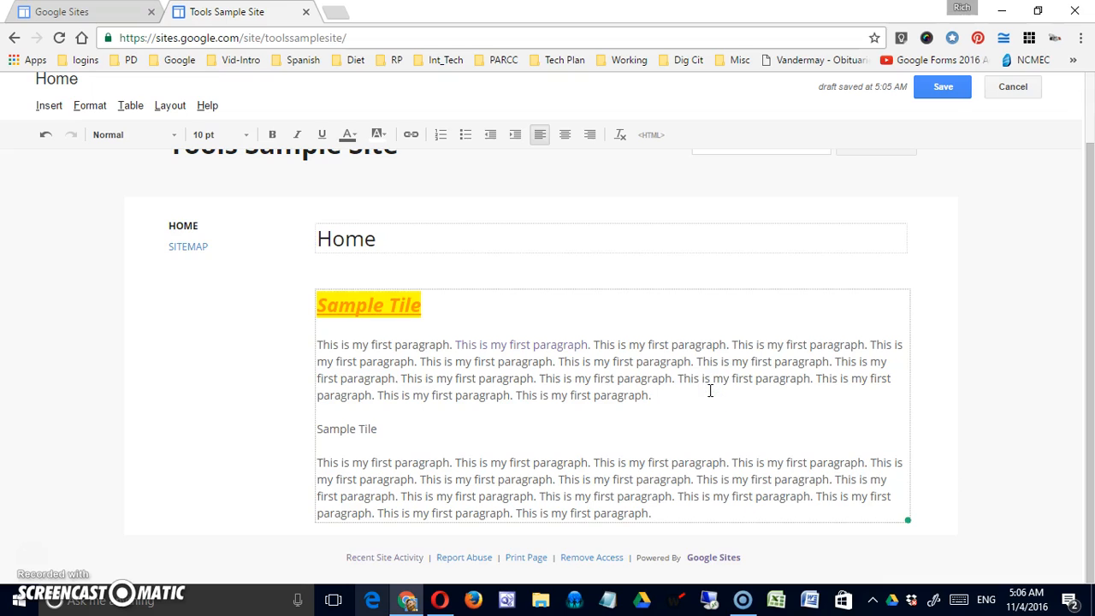
{"action": "key", "text": "Return"}
{"action": "key", "text": "Return"}
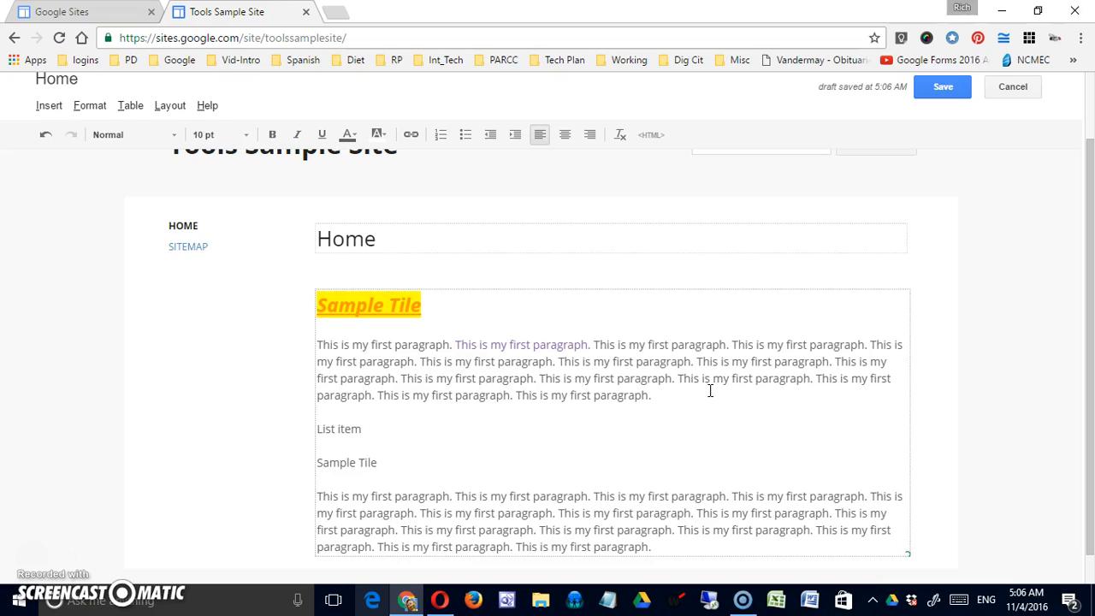
{"action": "left_click", "coordinate": [705, 384]}
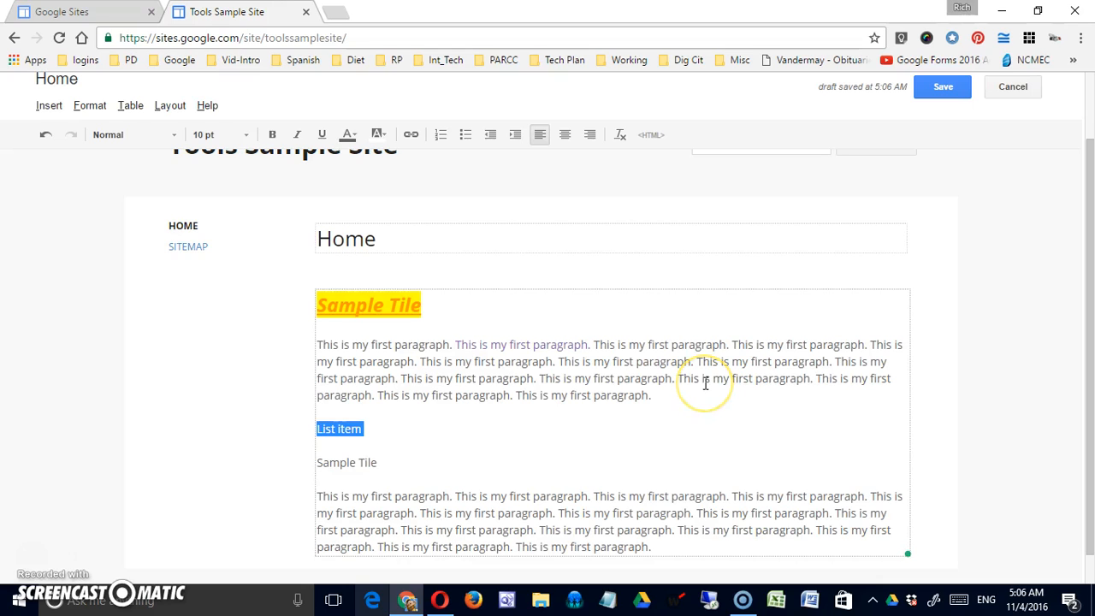
{"action": "key", "text": "Right"}
{"action": "key", "text": "Return"}
{"action": "type", "text": "List item"}
{"action": "key", "text": "Return"}
{"action": "type", "text": "List item"}
{"action": "key", "text": "Return"}
{"action": "type", "text": "List item"}
{"action": "key", "text": "Return"}
{"action": "type", "text": "List item"}
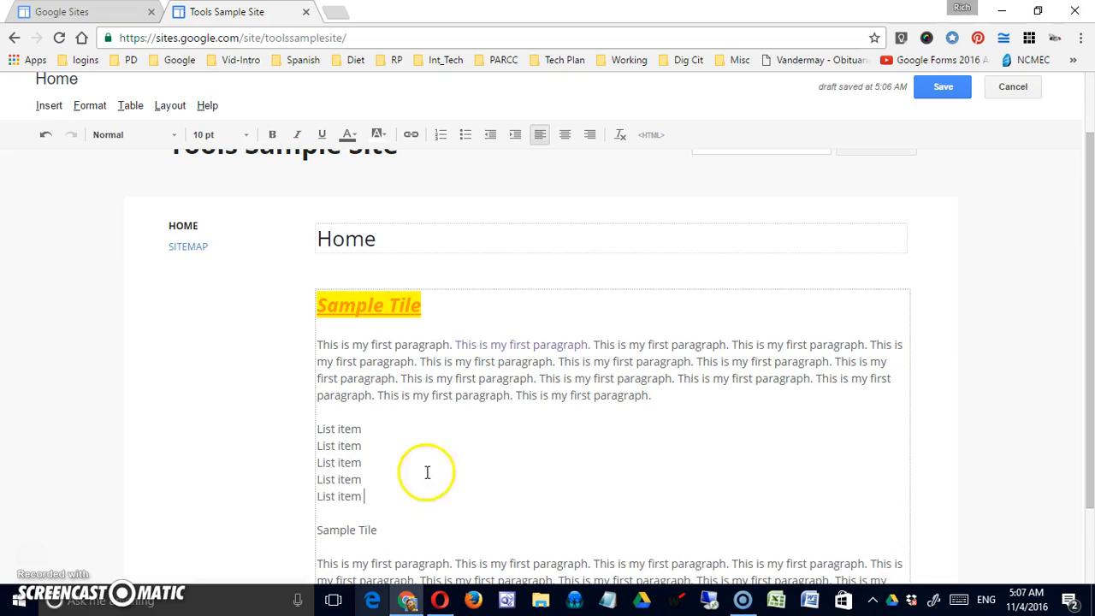
Format the five "List item" lines as a numbered list and switch them to a bulleted list
{"action": "left_click_drag", "start_coordinate": [318, 432], "coordinate": [373, 498]}
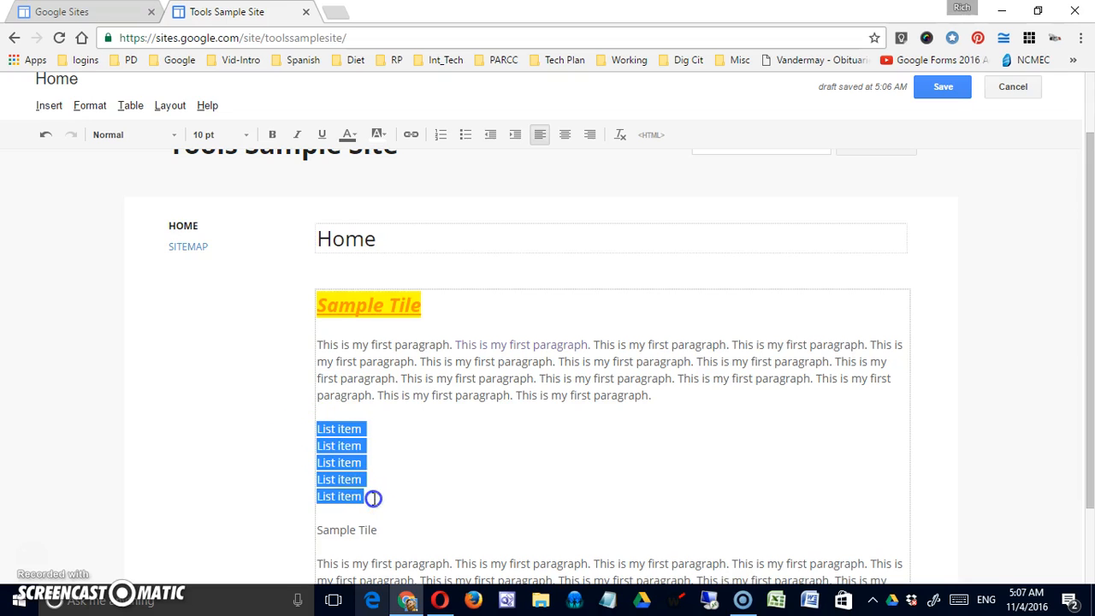
{"action": "left_click", "coordinate": [439, 135]}
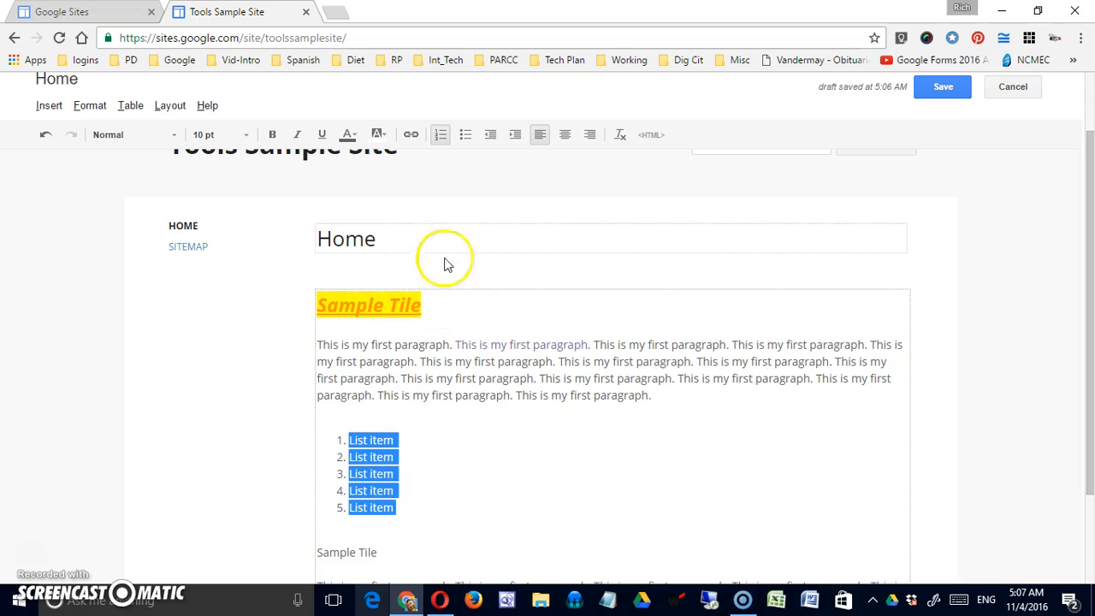
{"action": "left_click", "coordinate": [466, 135]}
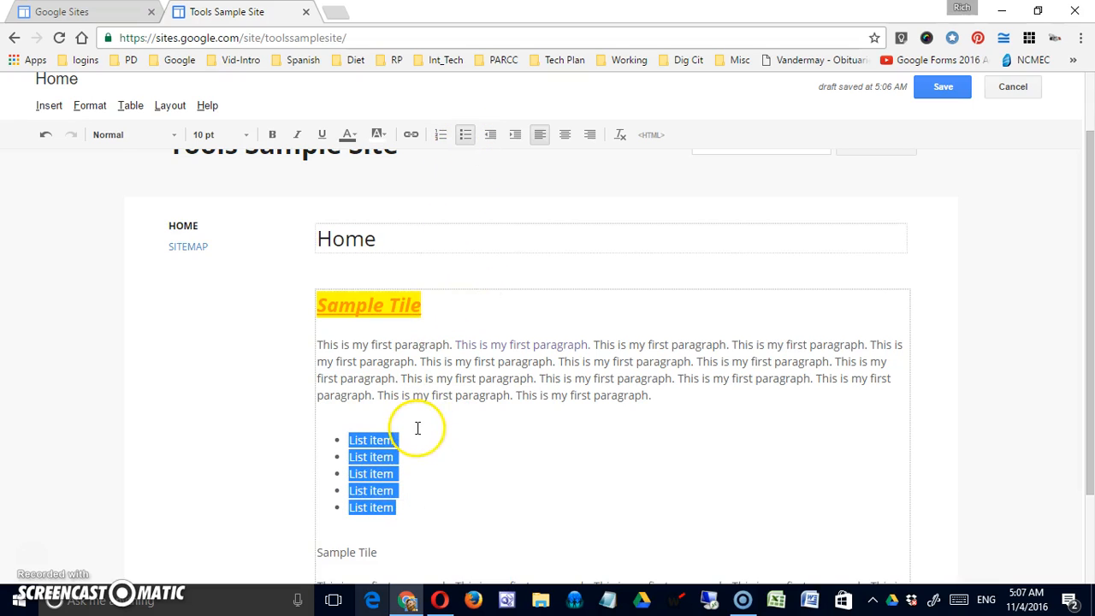
Add the line "More text here" below the bulleted list and indent it one level
{"action": "left_click", "coordinate": [336, 411]}
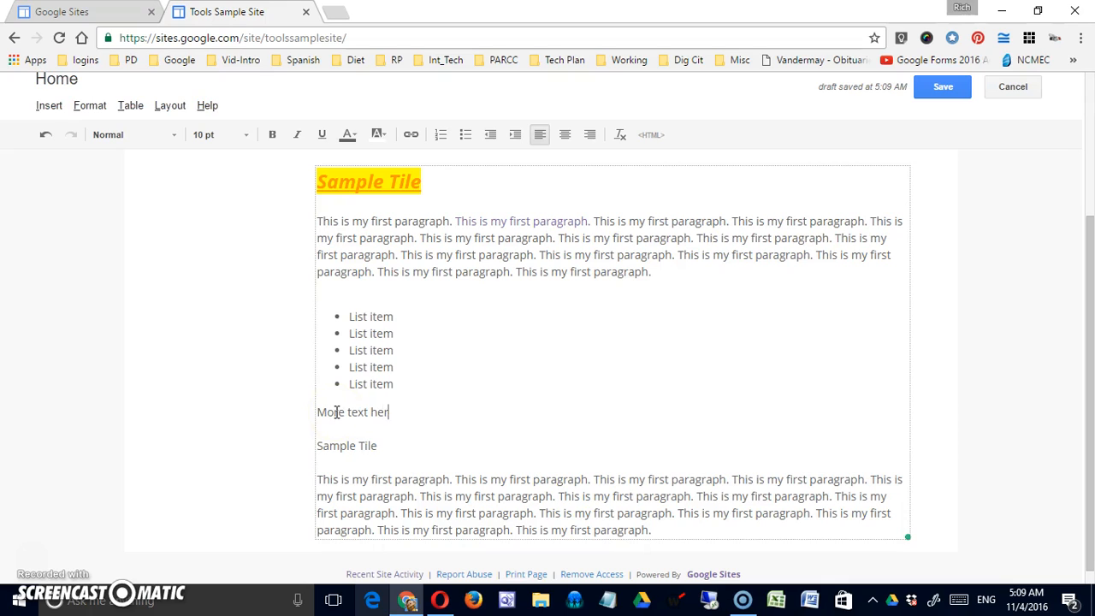
{"action": "left_click", "coordinate": [317, 414]}
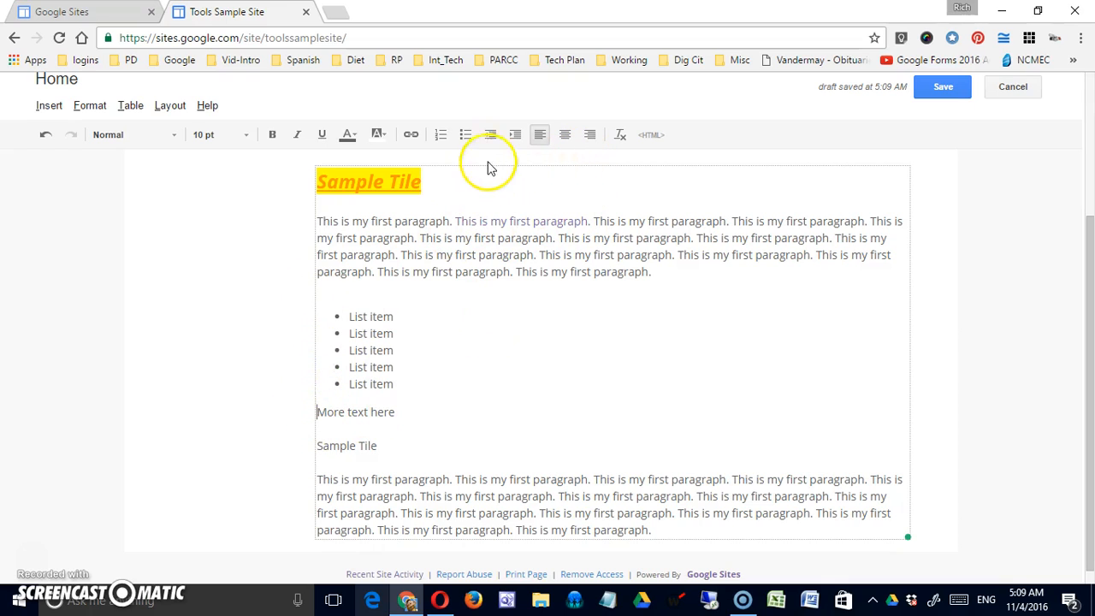
{"action": "left_click", "coordinate": [514, 137]}
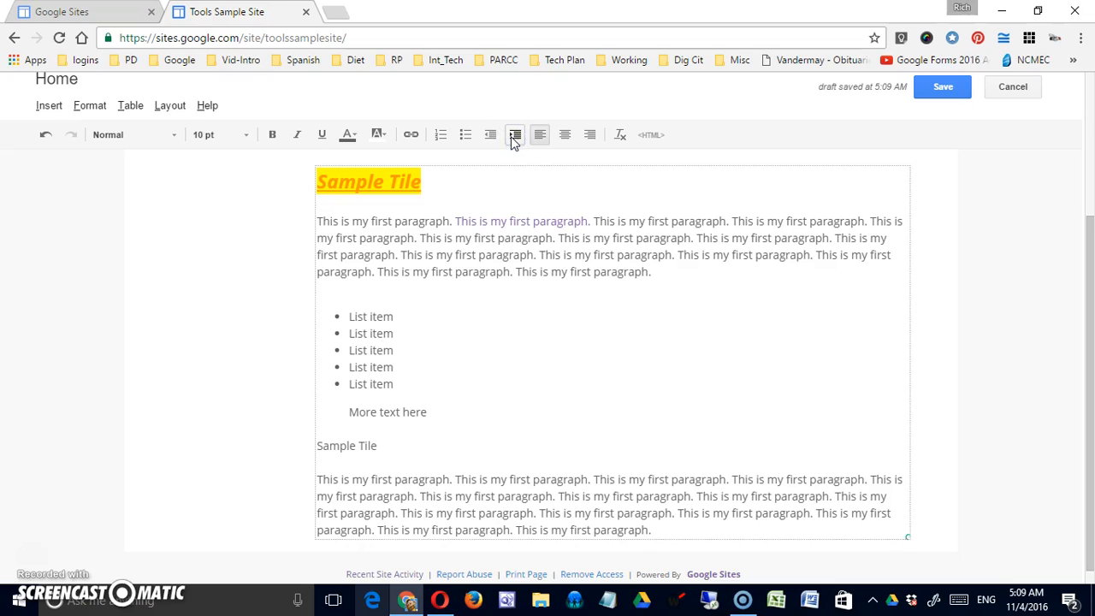
Try decreasing and repeatedly increasing the indent of the "More text here" line, and return it to one level
{"action": "left_click", "coordinate": [486, 134]}
{"action": "left_click", "coordinate": [518, 145]}
{"action": "left_click", "coordinate": [519, 145]}
{"action": "left_click", "coordinate": [518, 145]}
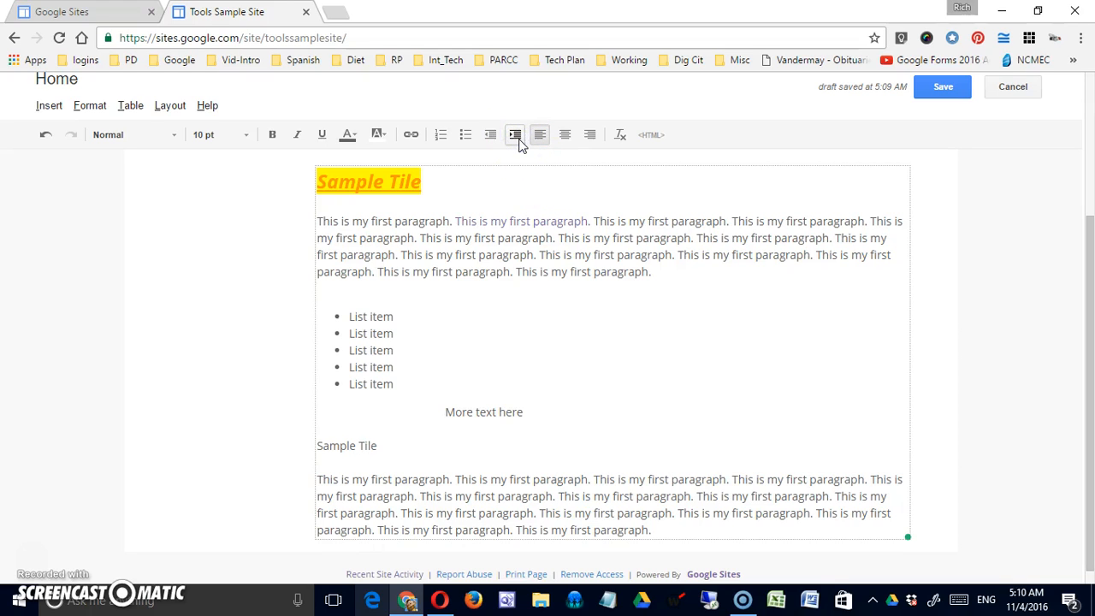
{"action": "left_click", "coordinate": [486, 137]}
{"action": "left_click", "coordinate": [486, 137]}
{"action": "left_click", "coordinate": [486, 137]}
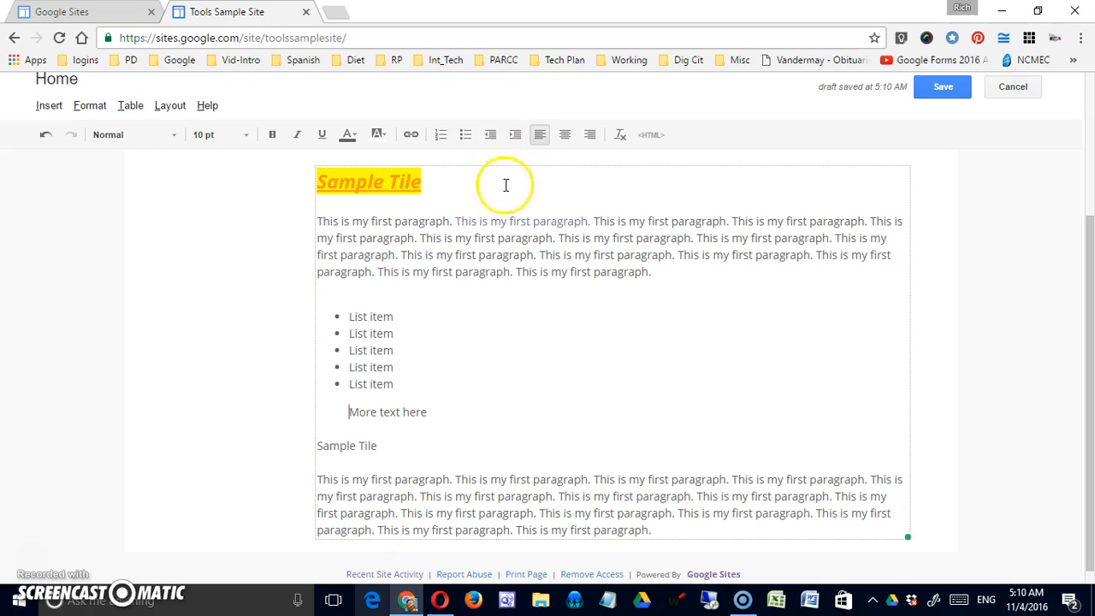
Correct the spelling of the first heading to "Sample Title"
{"action": "left_click", "coordinate": [366, 182]}
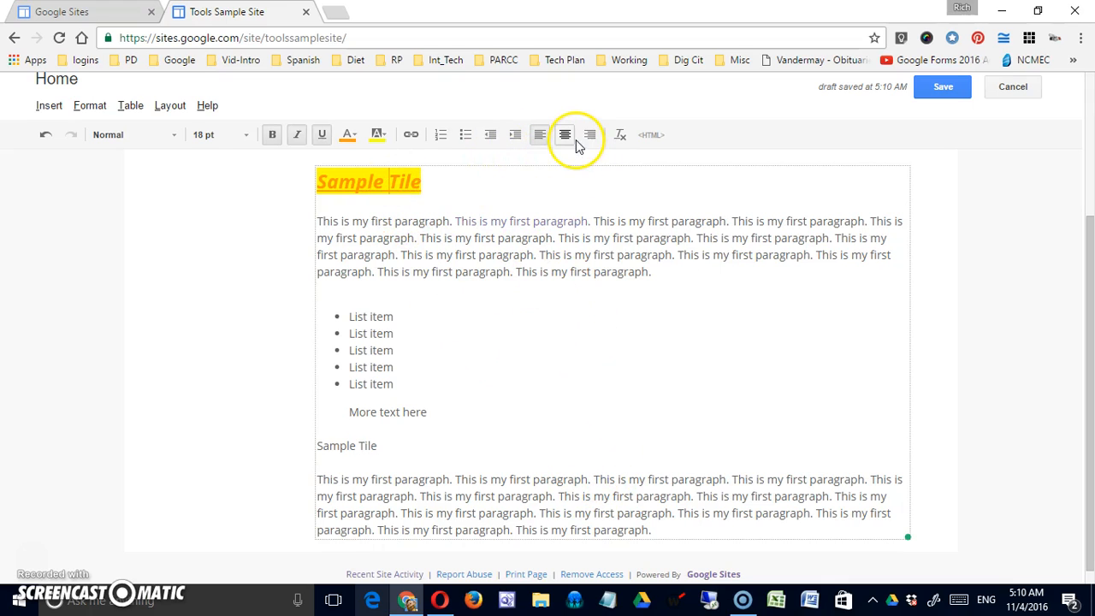
{"action": "left_click", "coordinate": [360, 190]}
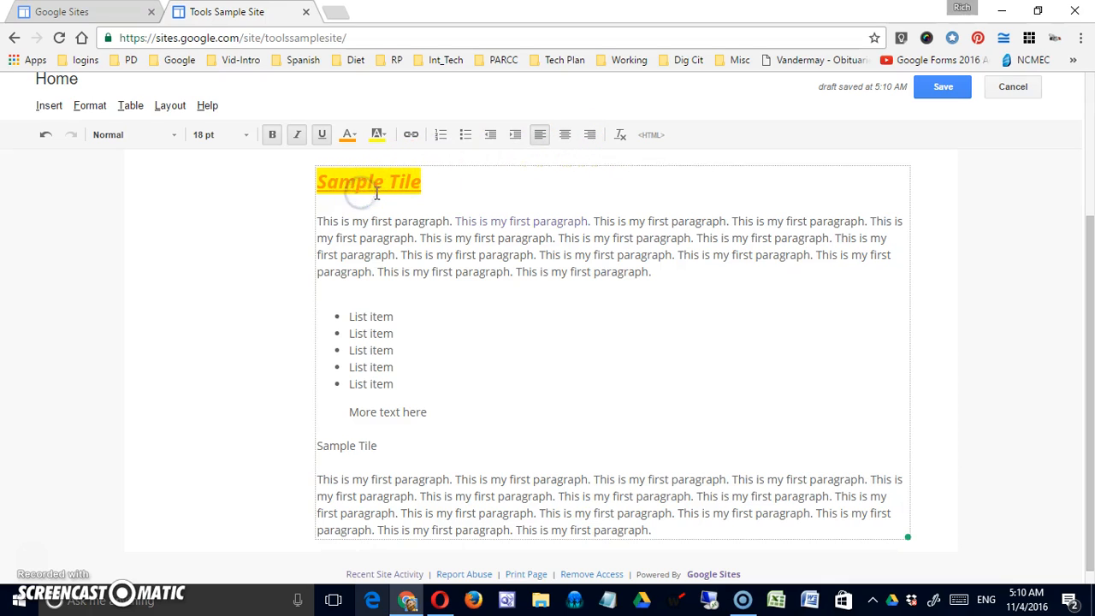
{"action": "left_click_drag", "start_coordinate": [319, 187], "coordinate": [417, 181]}
{"action": "type", "text": "t"}
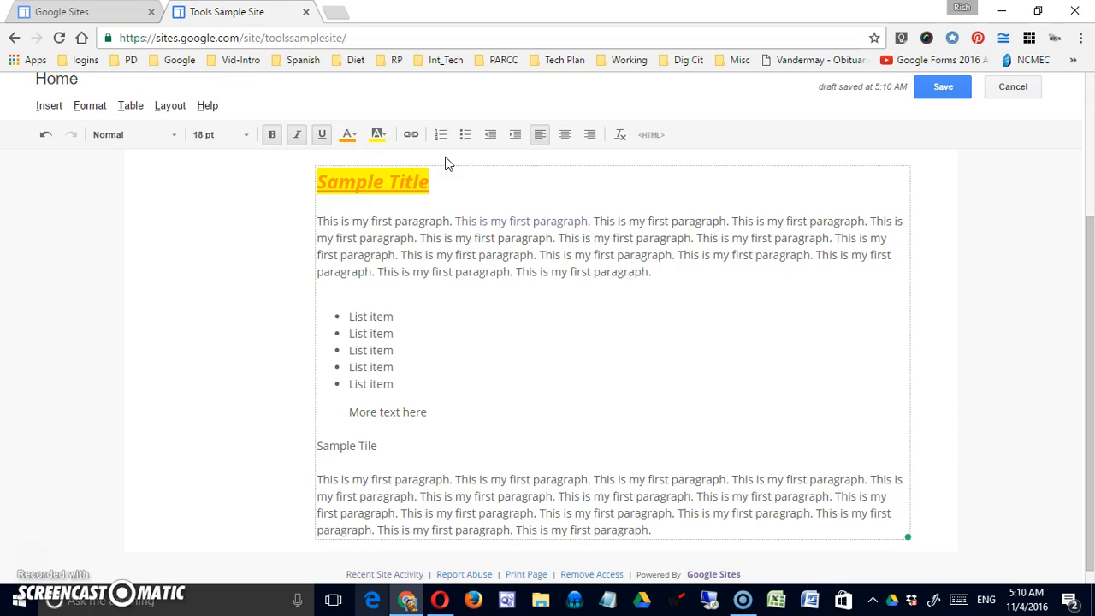
Try right alignment on the "Sample Title" heading and centre it above the first paragraph
{"action": "left_click", "coordinate": [379, 194]}
{"action": "left_click", "coordinate": [563, 137]}
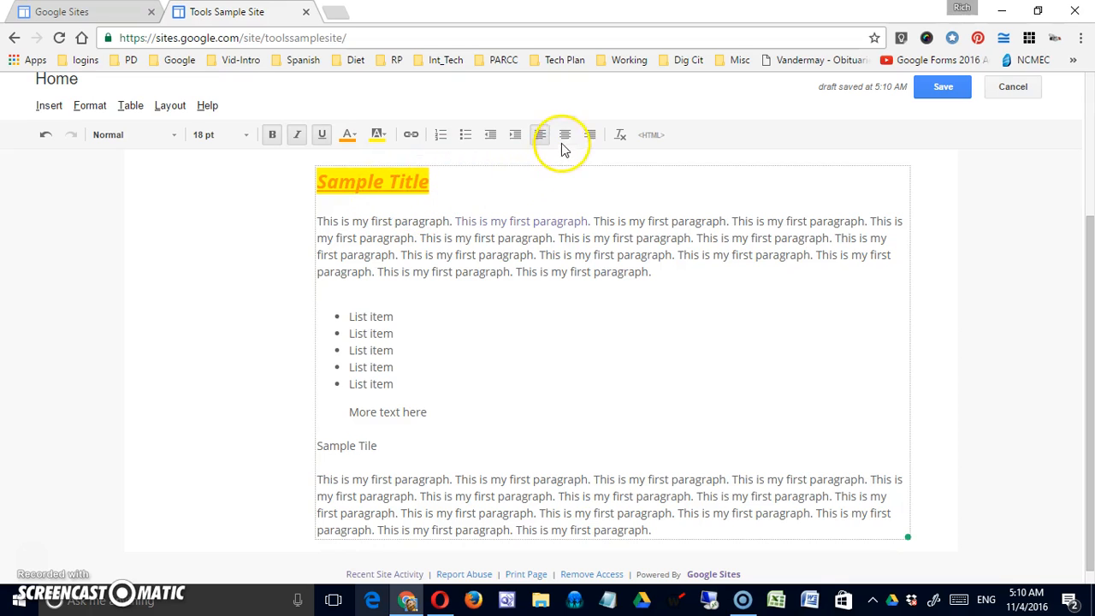
{"action": "left_click", "coordinate": [587, 137]}
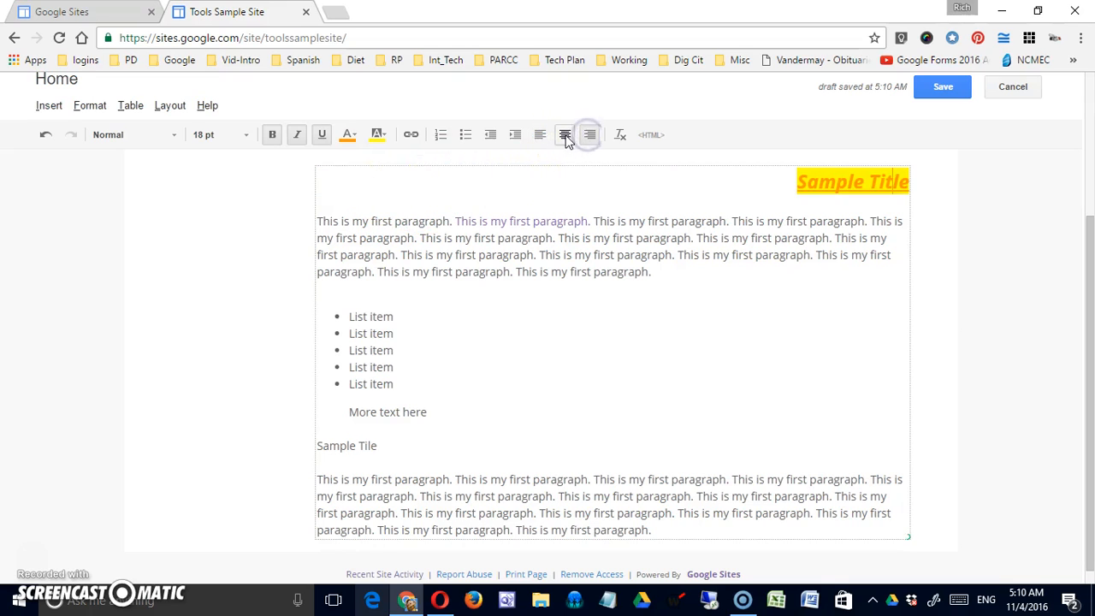
{"action": "left_click", "coordinate": [564, 138]}
{"action": "left_click", "coordinate": [561, 291]}
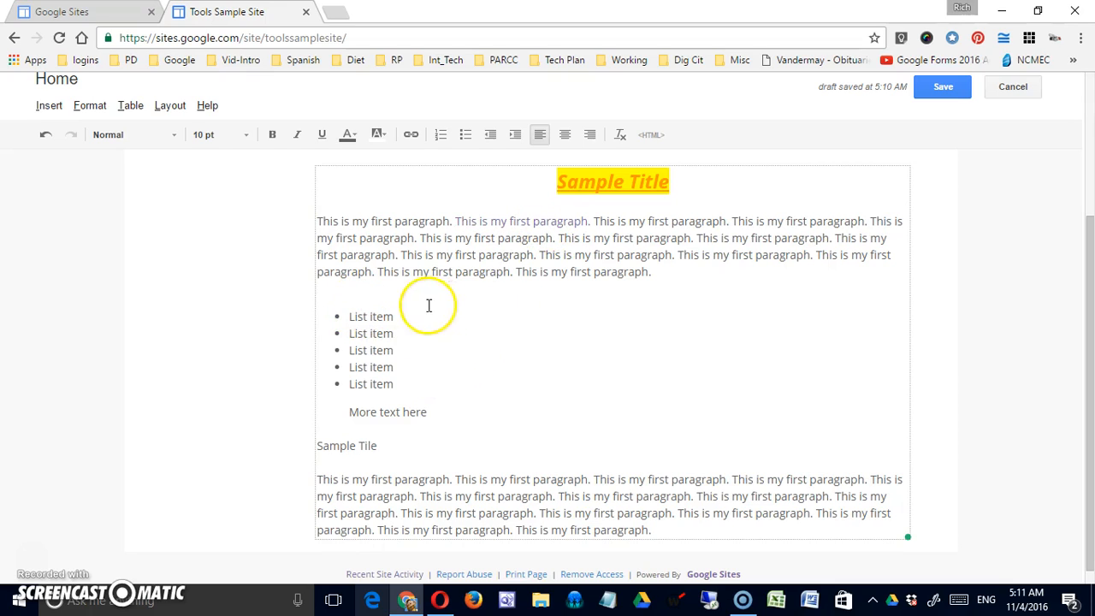
Clear the text formatting of the whole first paragraph
{"action": "left_click", "coordinate": [319, 223]}
{"action": "left_click_drag", "start_coordinate": [319, 223], "coordinate": [721, 269]}
{"action": "left_click", "coordinate": [621, 134]}
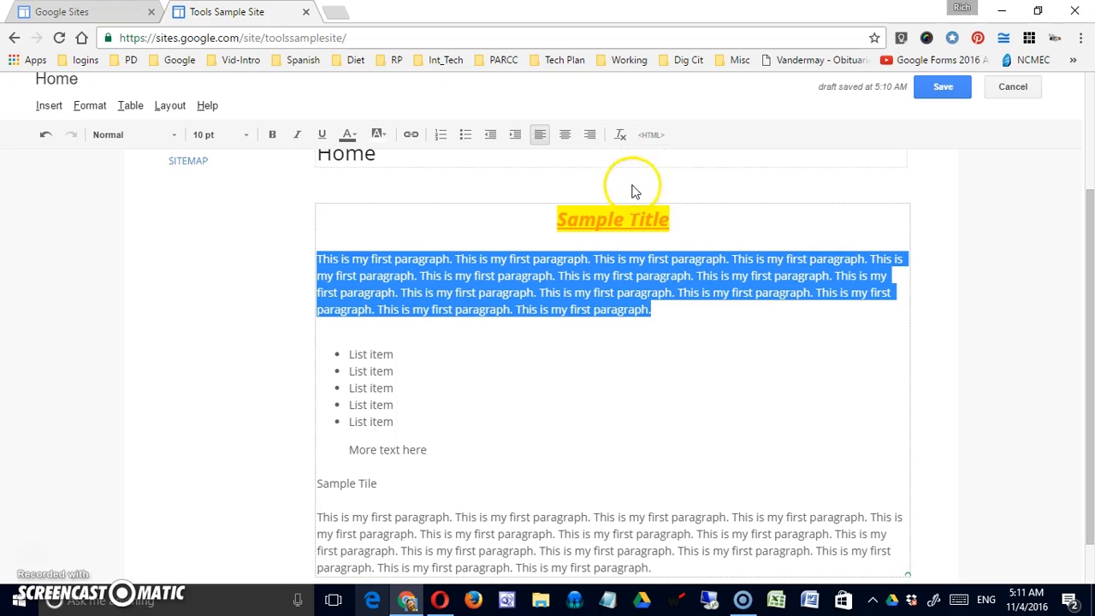
{"action": "left_click", "coordinate": [616, 318]}
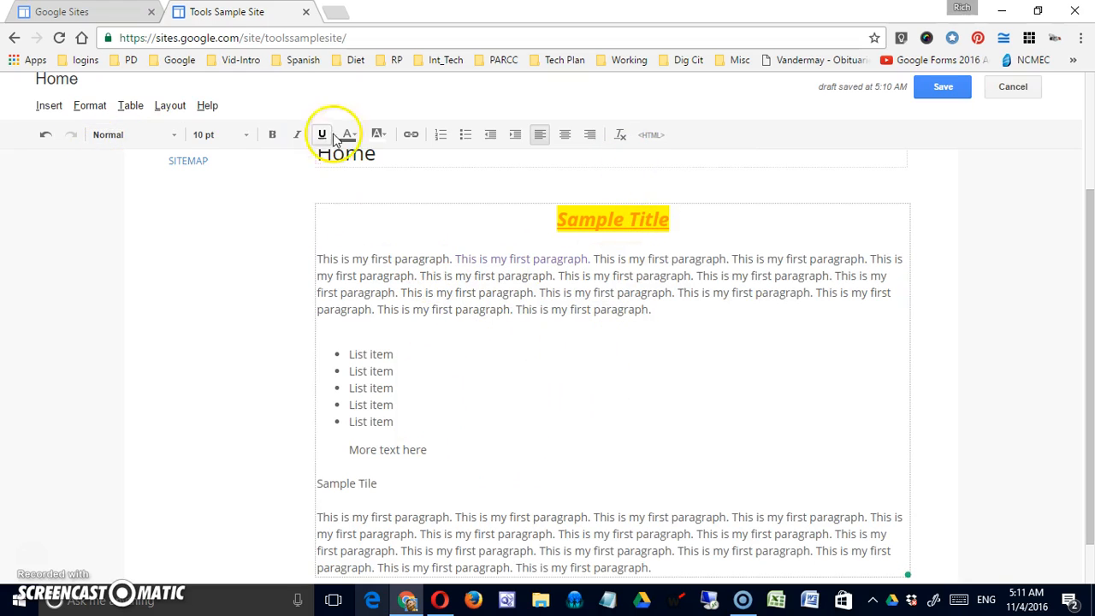
{"action": "left_click", "coordinate": [527, 490]}
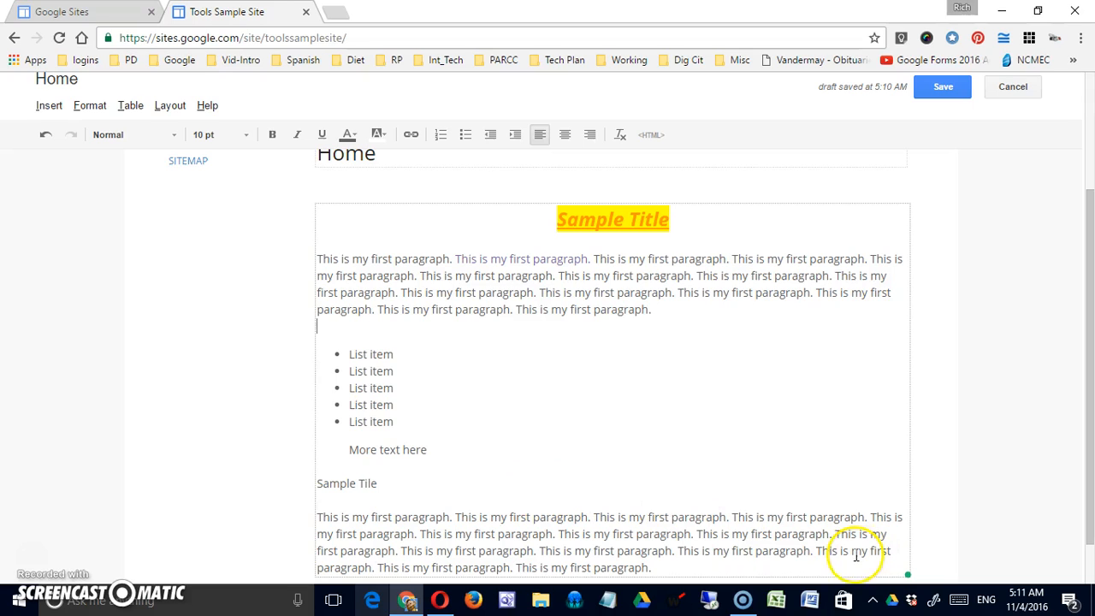
Open the Home page's HTML source and view it from the beginning
{"action": "left_click", "coordinate": [650, 135]}
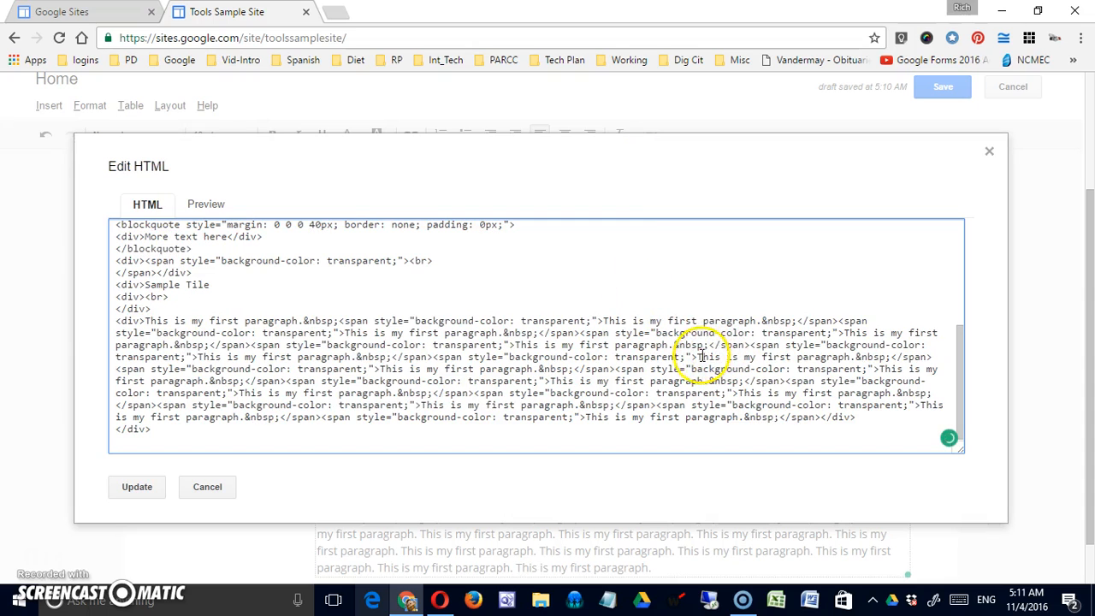
{"action": "scroll", "coordinate": [461, 272], "scroll_direction": "up", "scroll_amount": 3}
{"action": "scroll", "coordinate": [269, 299], "scroll_direction": "up", "scroll_amount": 5}
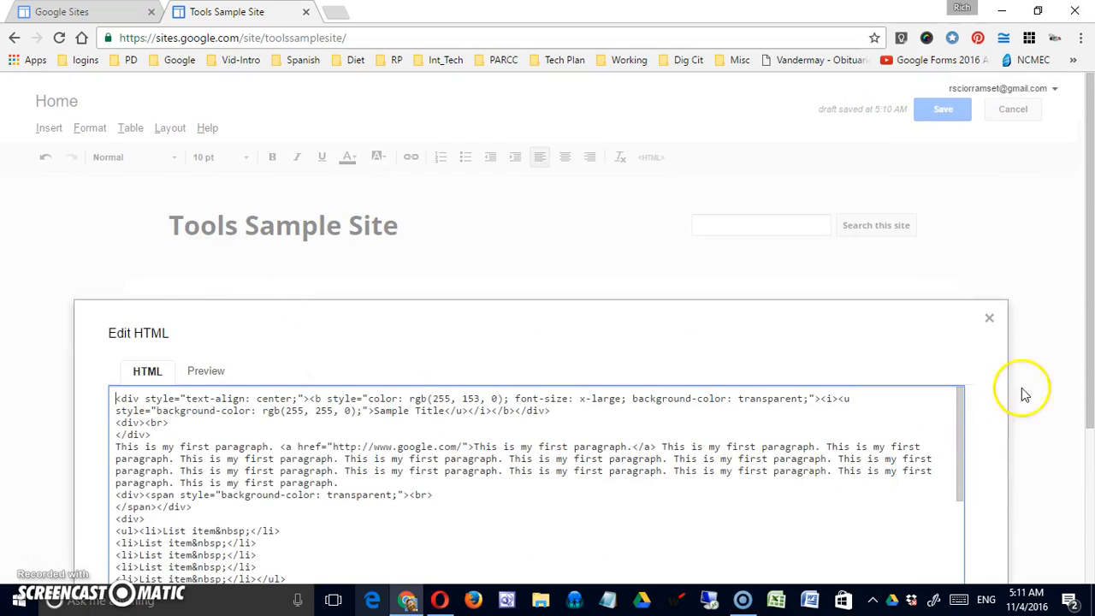
Highlight the opening and closing <li> tags of the second list item in the HTML source, and update the page from it
{"action": "left_click_drag", "start_coordinate": [1089, 333], "coordinate": [1091, 441]}
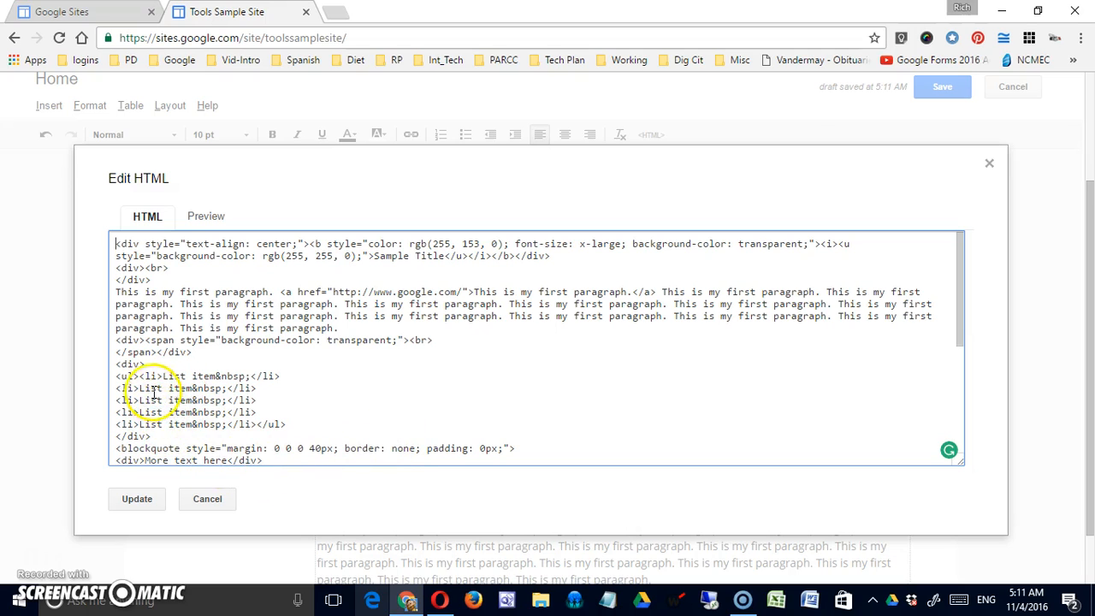
{"action": "left_click_drag", "start_coordinate": [140, 387], "coordinate": [118, 388]}
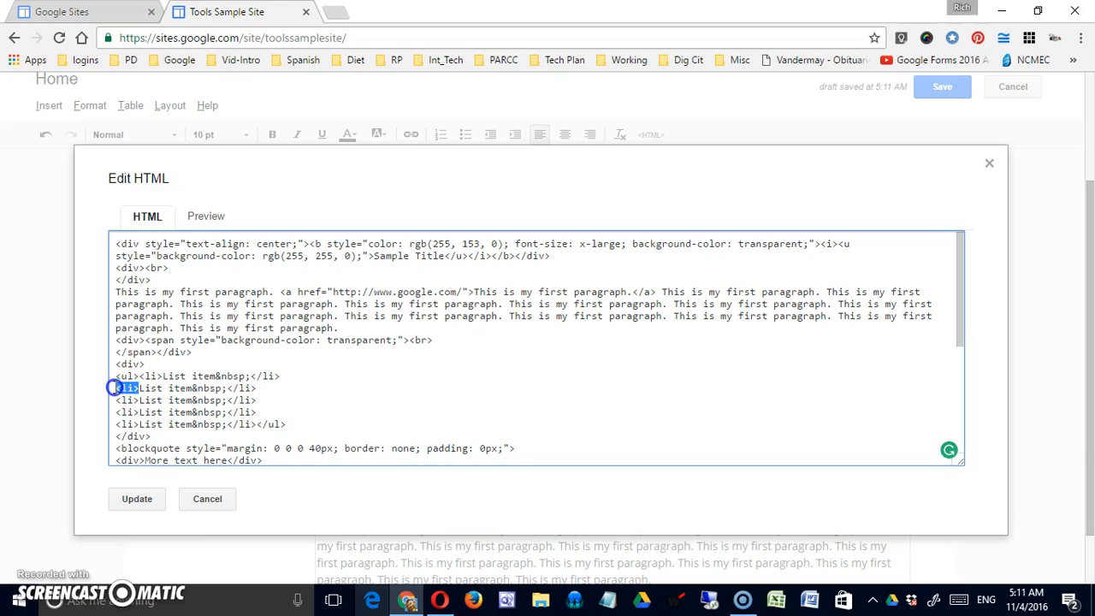
{"action": "left_click_drag", "start_coordinate": [257, 388], "coordinate": [228, 388]}
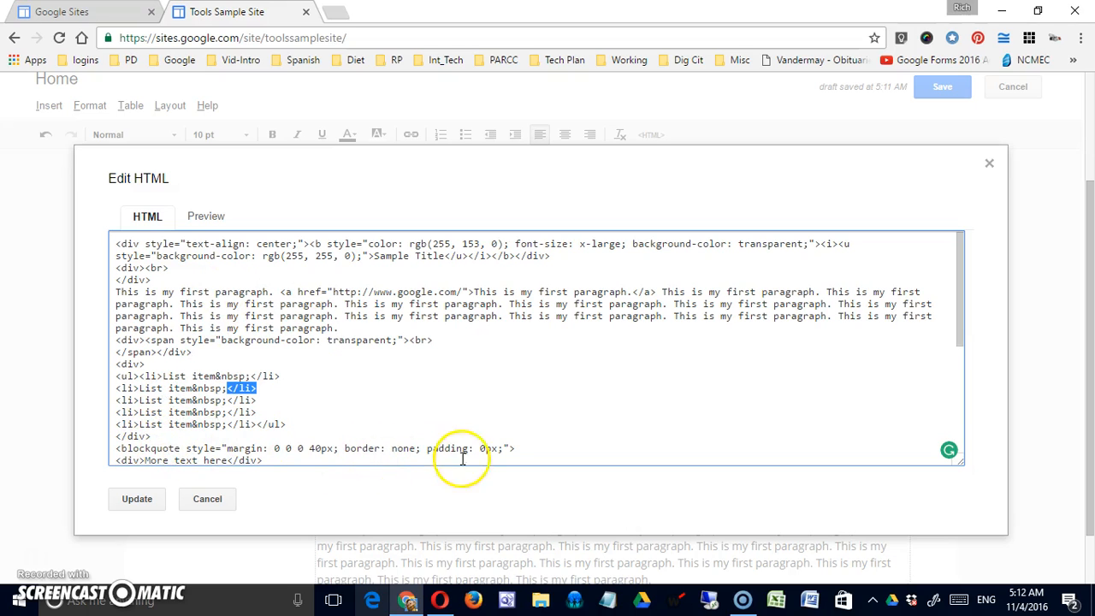
{"action": "left_click", "coordinate": [147, 500]}
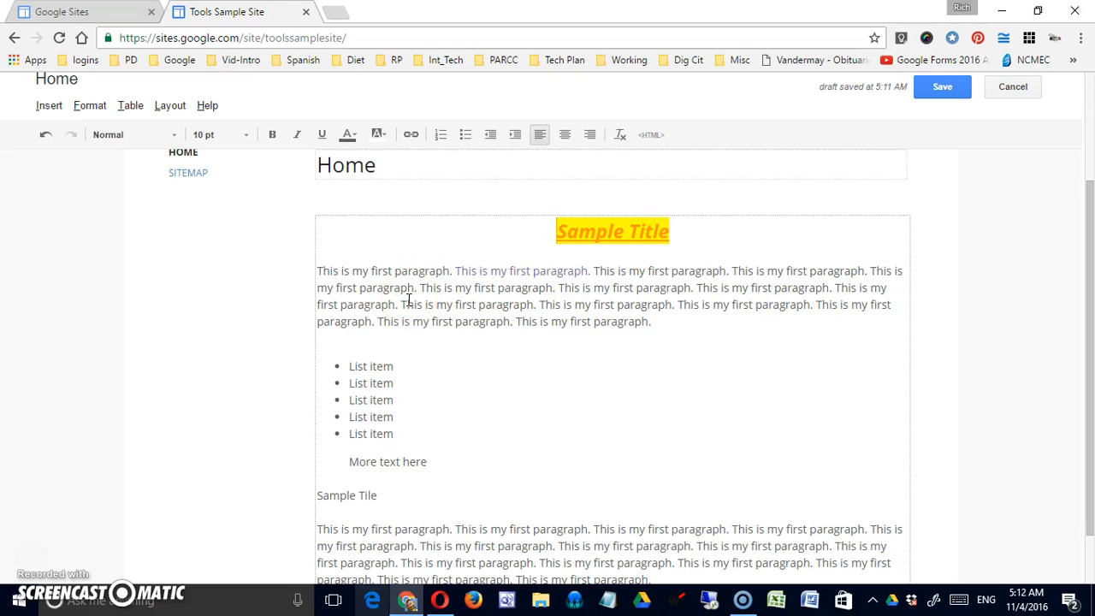
{"action": "left_click", "coordinate": [175, 137]}
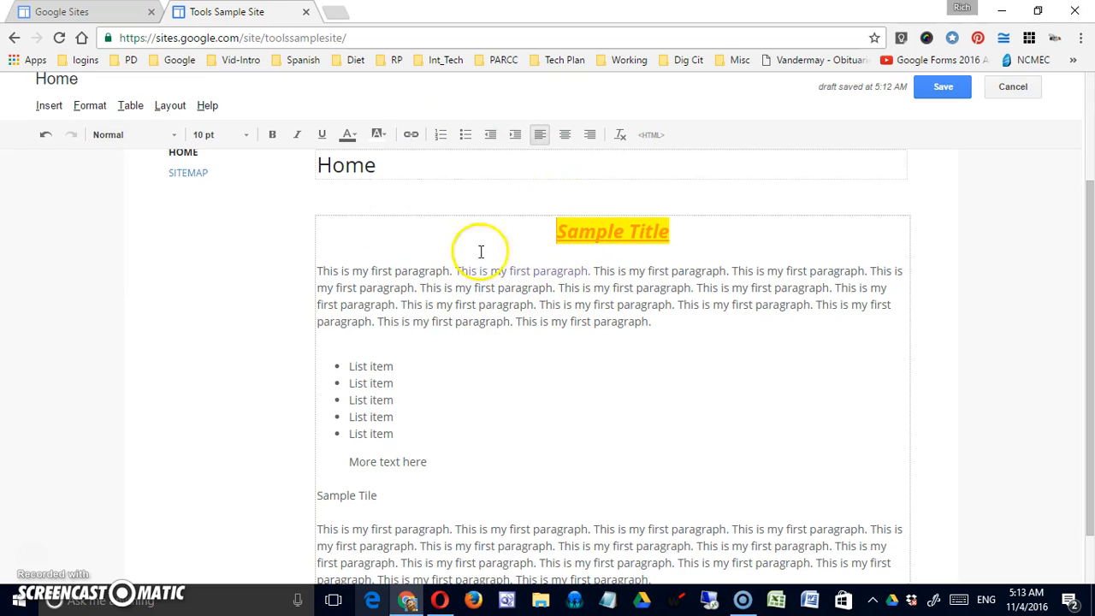
{"action": "left_click", "coordinate": [174, 142]}
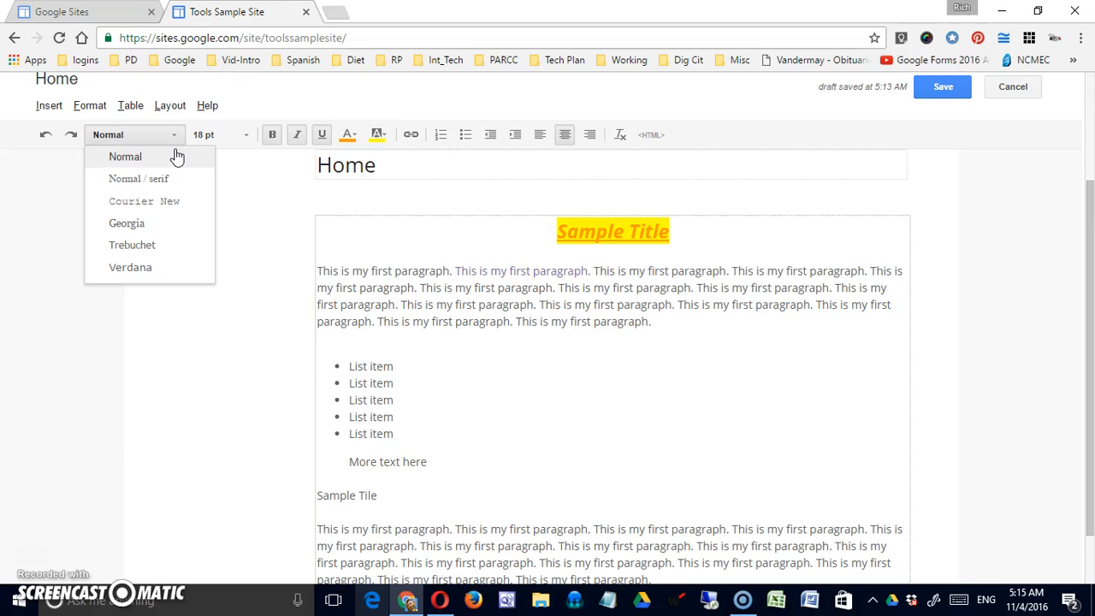
{"action": "left_click", "coordinate": [178, 213]}
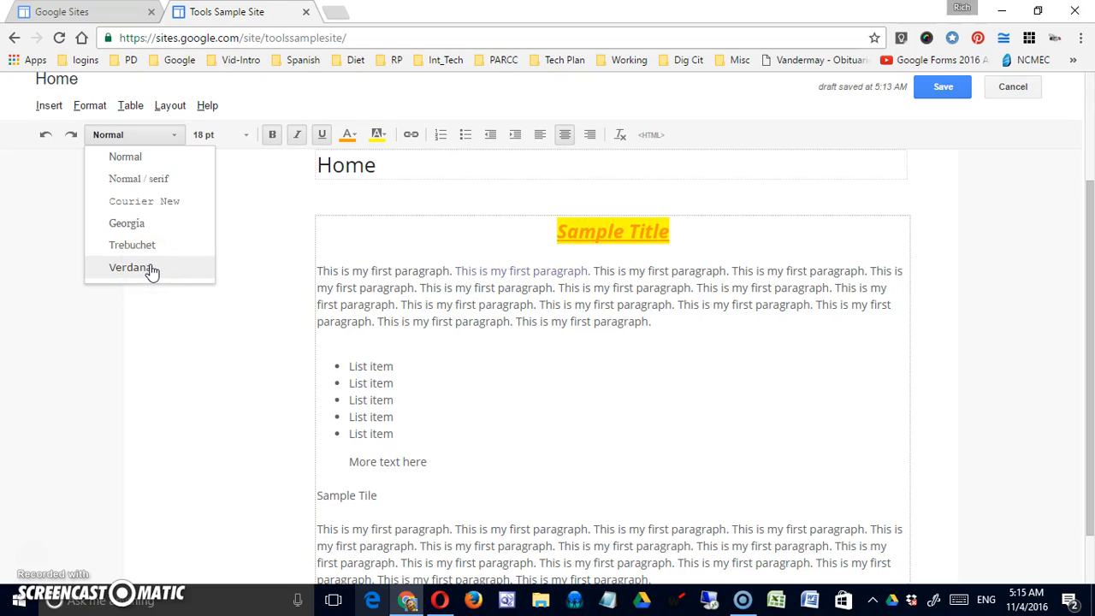
{"action": "left_click", "coordinate": [454, 288]}
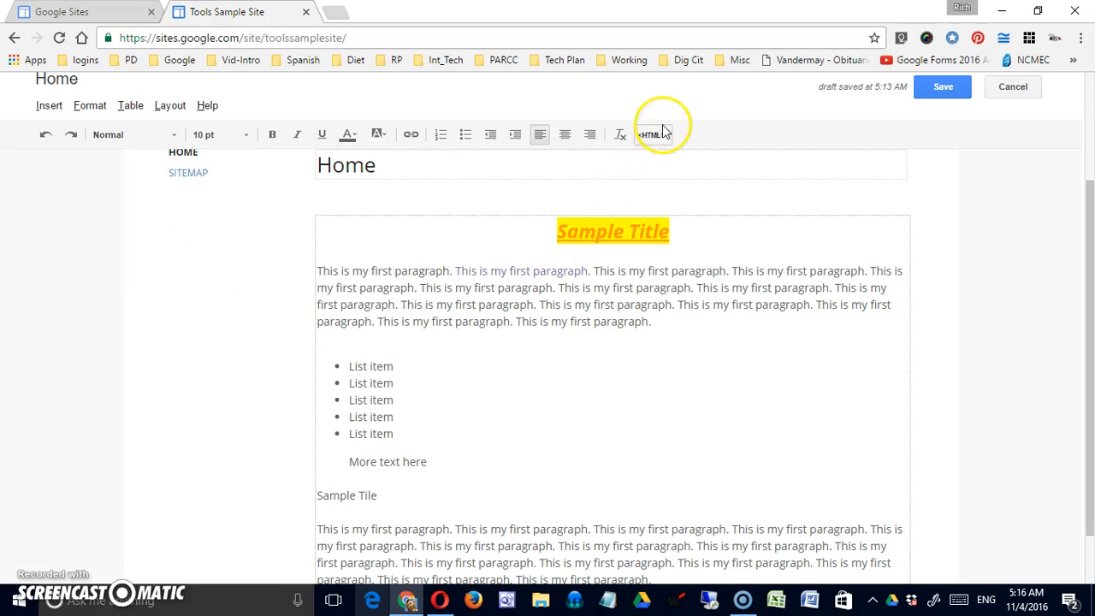